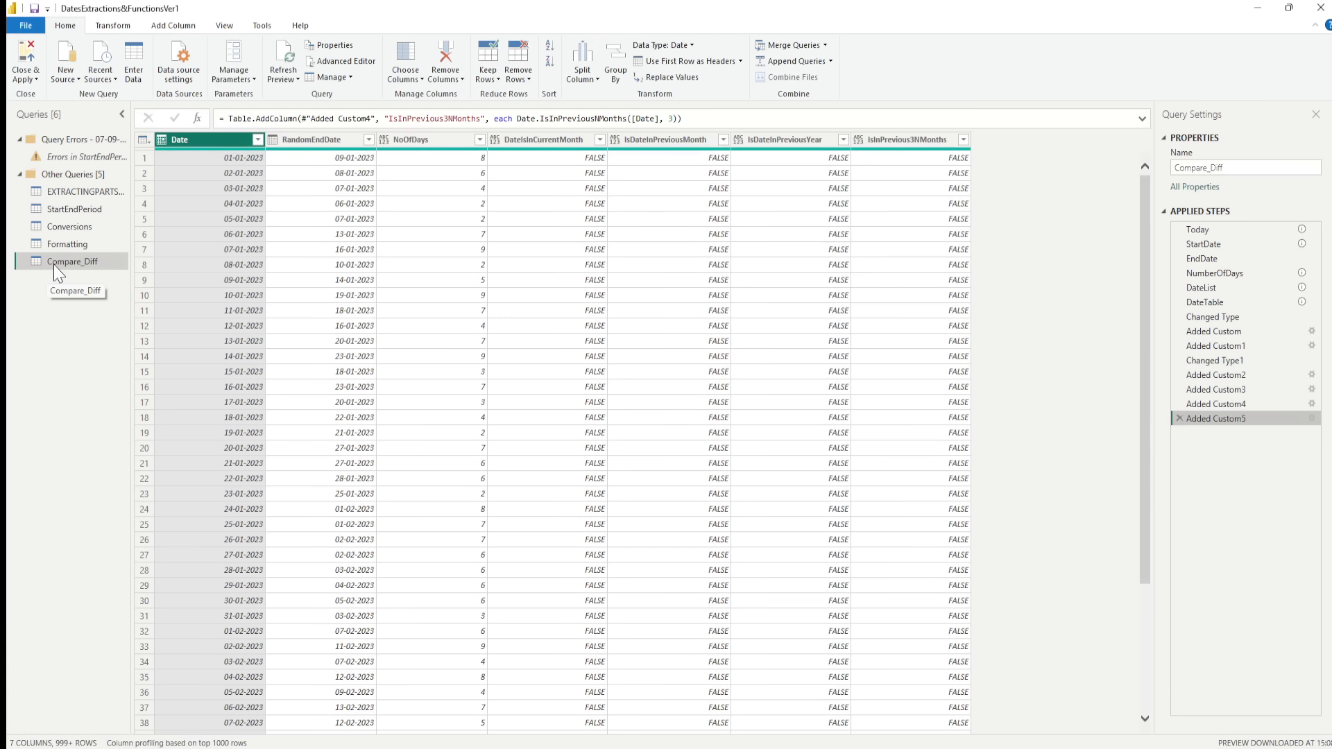
Show the Added Custom step of the Compare_Diff query and open a blank tab in Notepad.
left_click(1219, 330)
left_click(1214, 319)
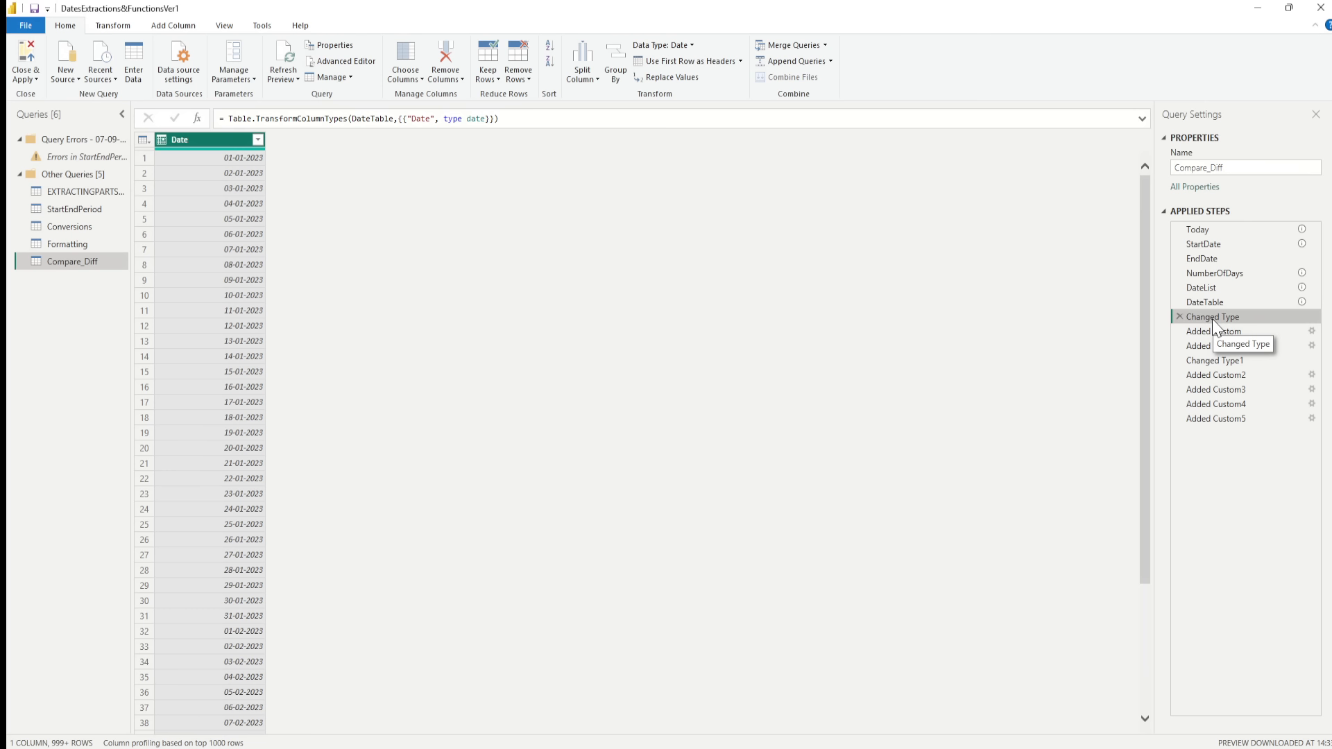
left_click(1216, 334)
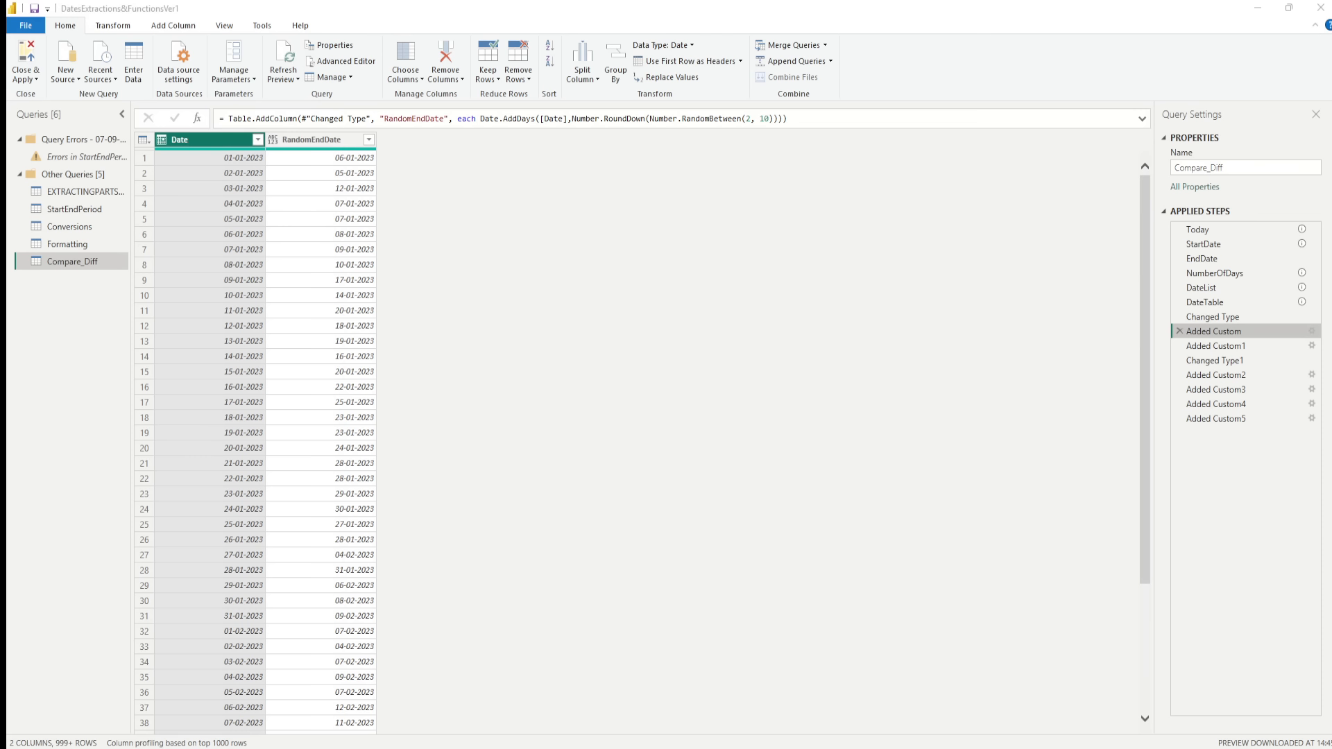
key("alt+Tab")
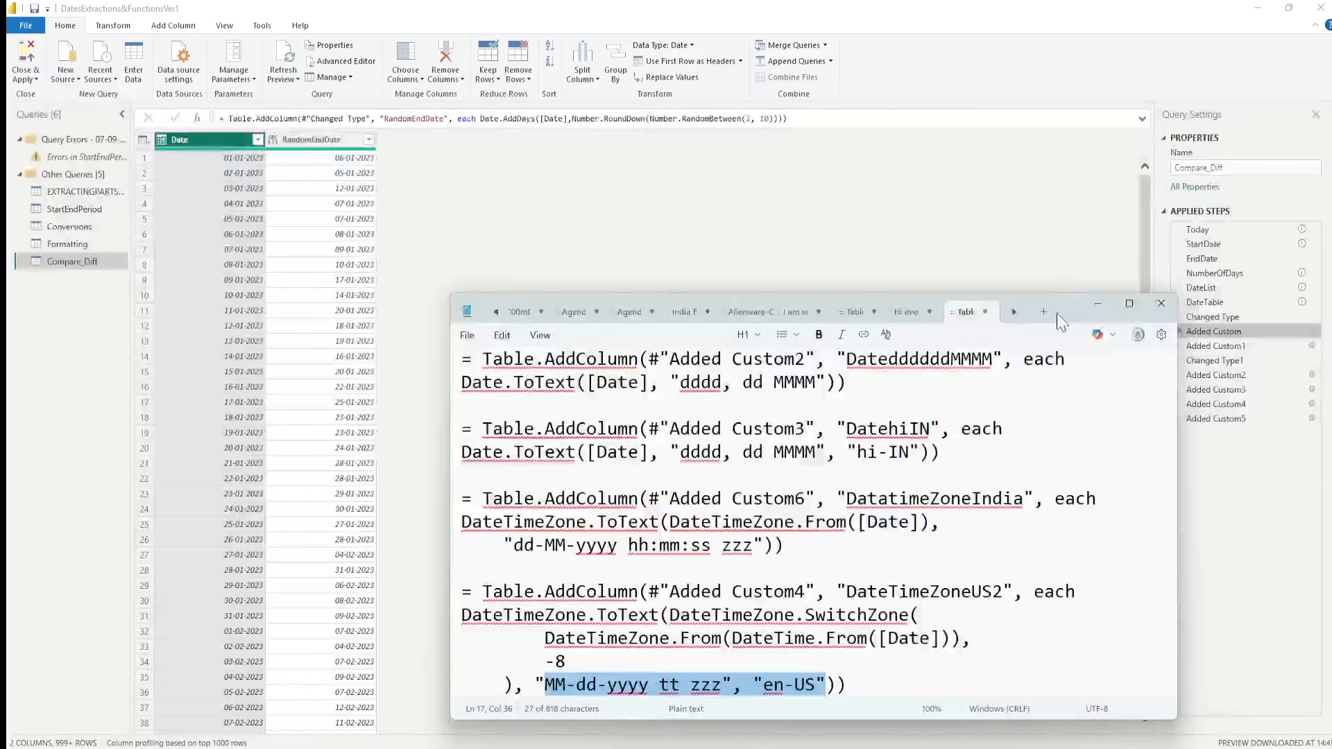
left_click(1047, 311)
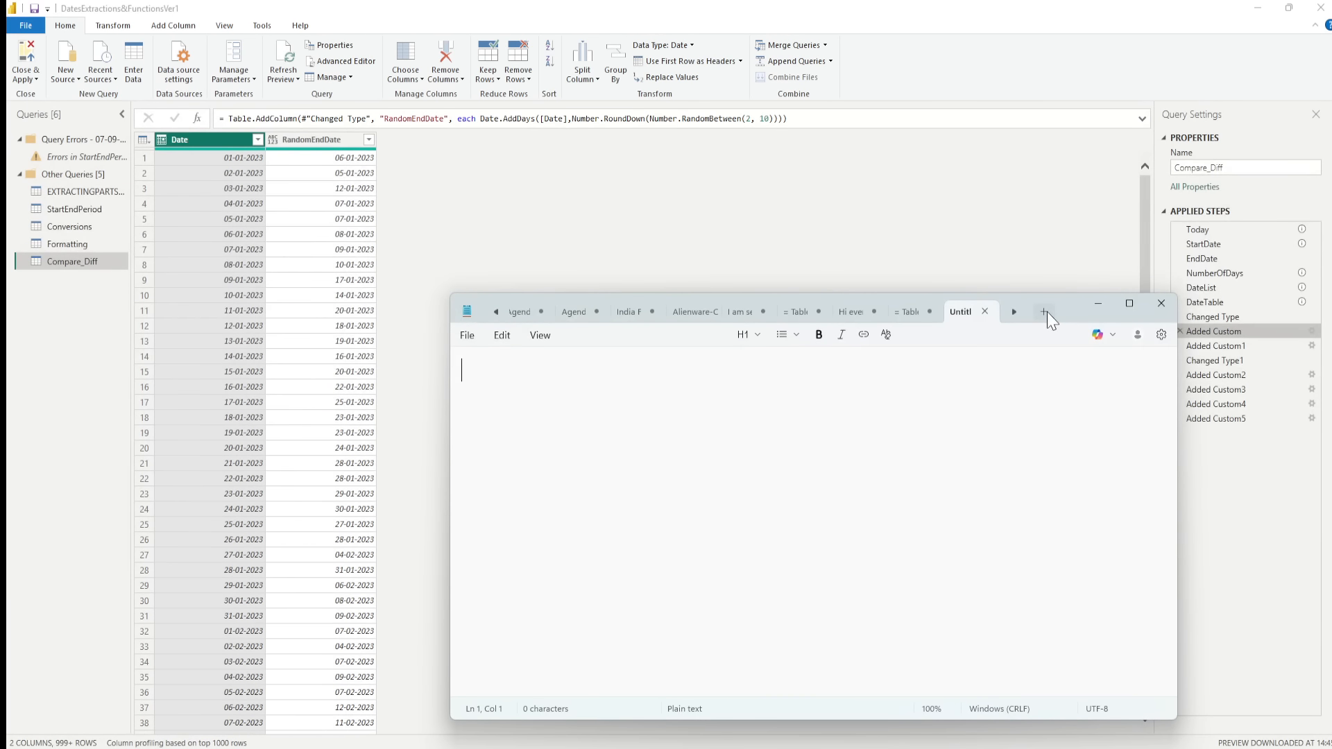
Copy the complete RandomEndDate formula from the Added Custom step into the blank Notepad note and return to Power Query.
left_click(823, 119)
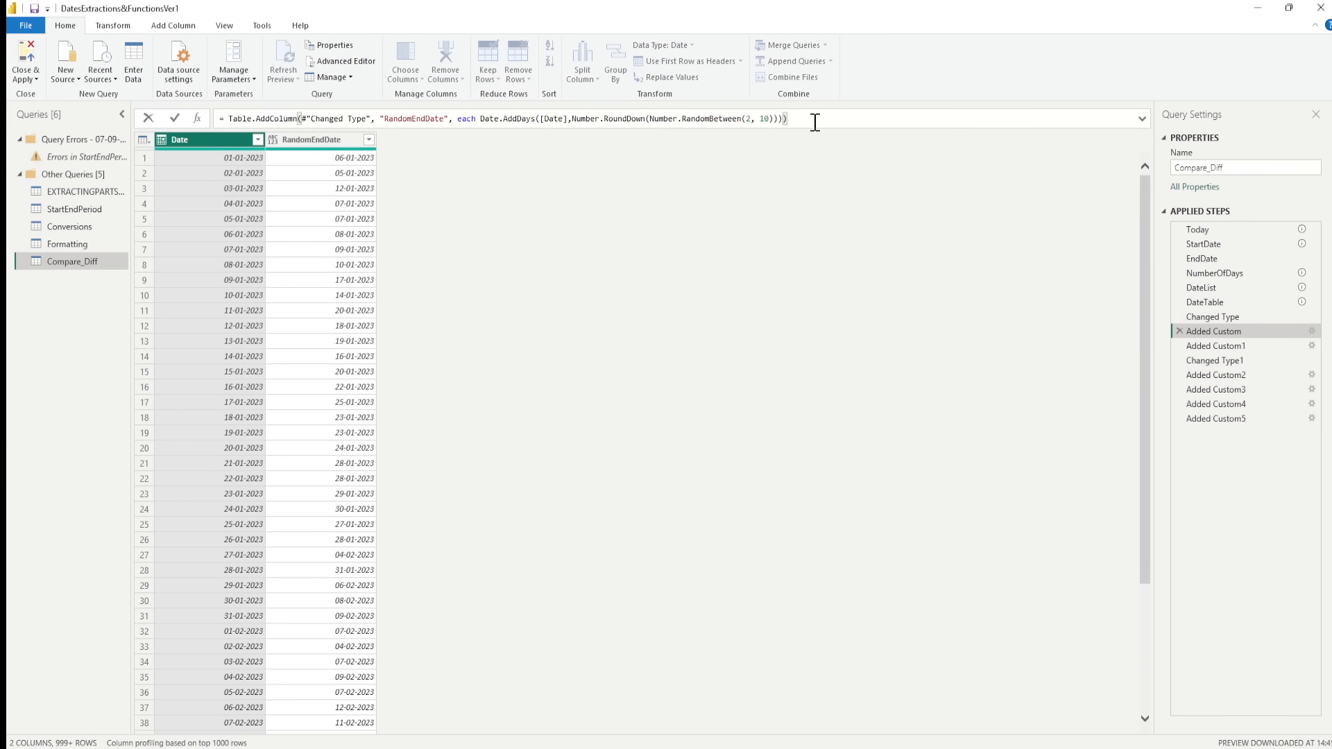
left_click_drag(816, 119, 221, 118)
key("ctrl+c")
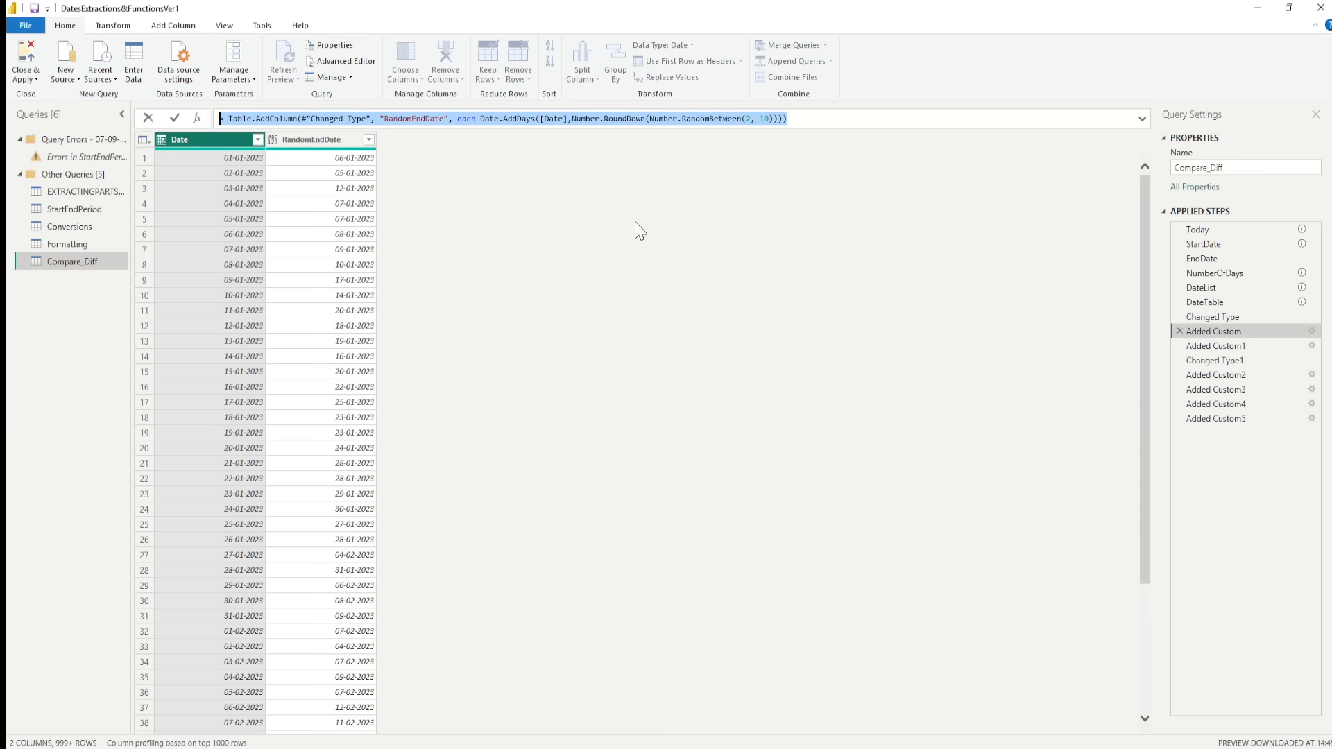
key("alt+Tab")
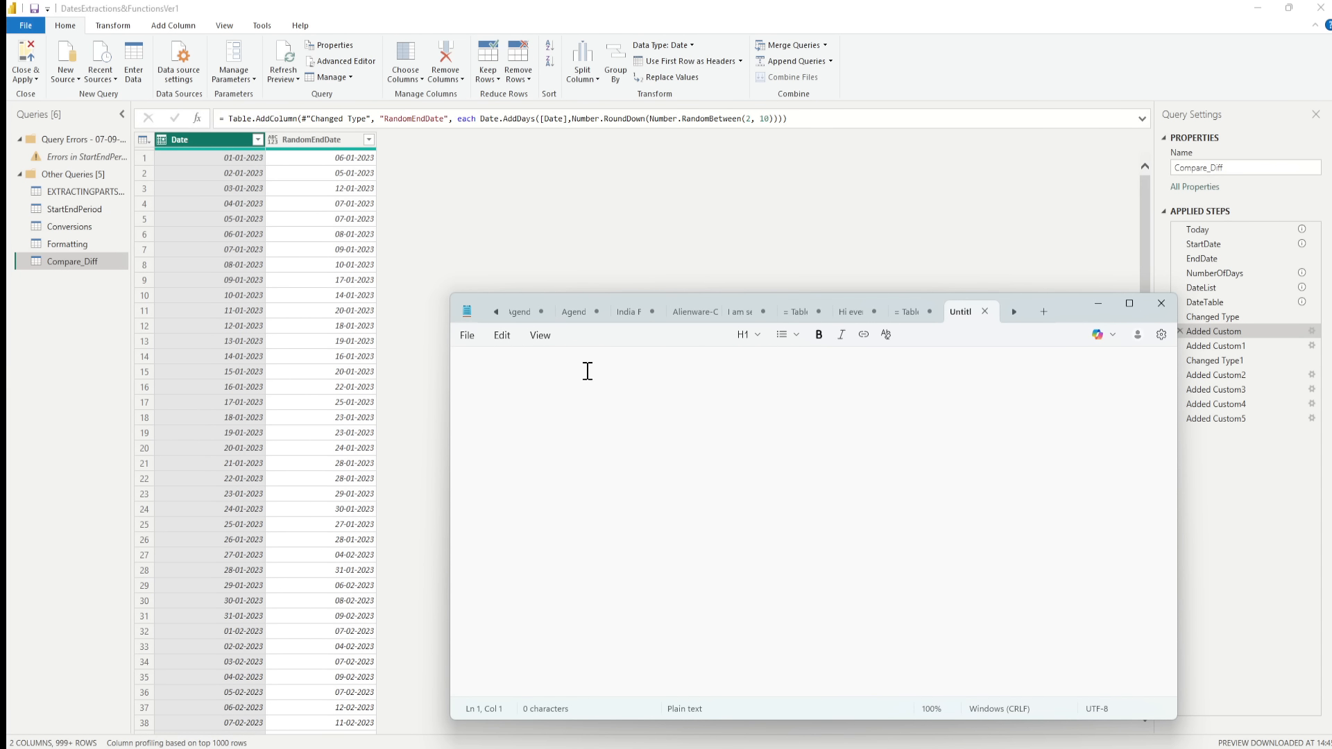
key("ctrl+v")
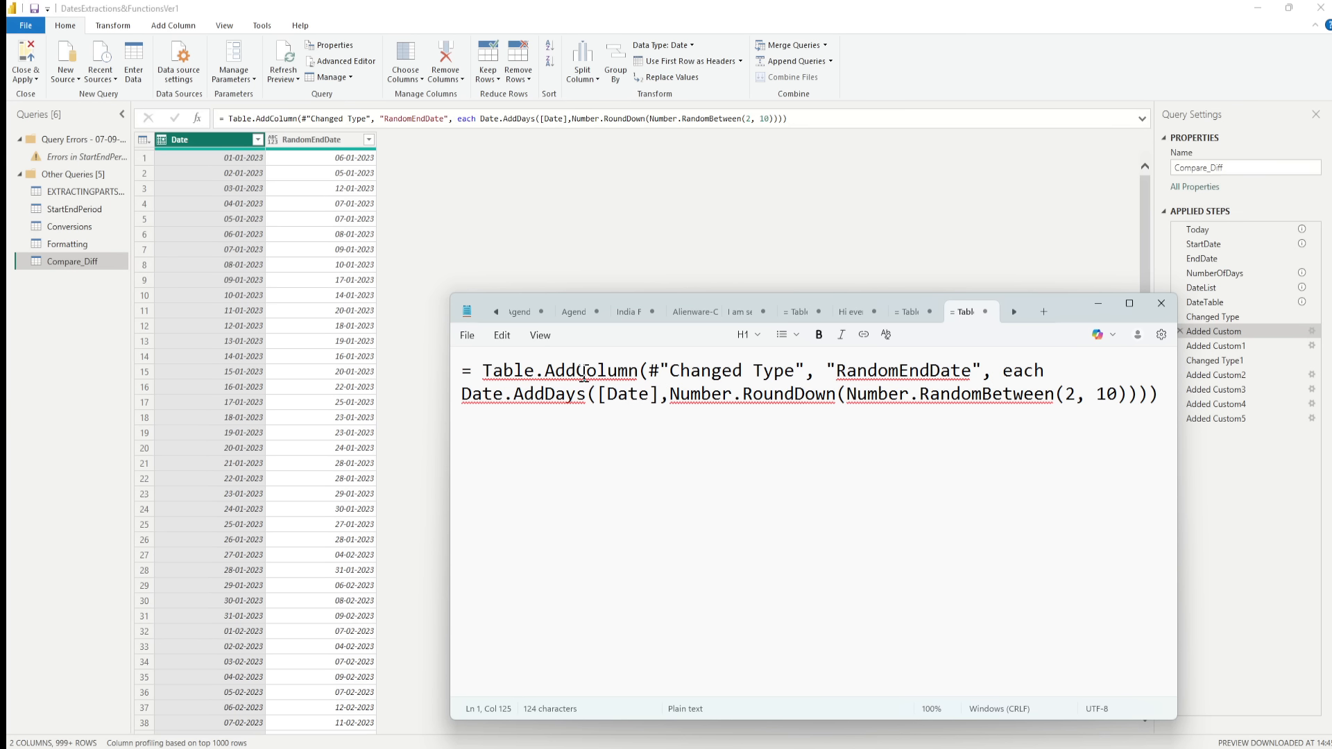
left_click(1161, 303)
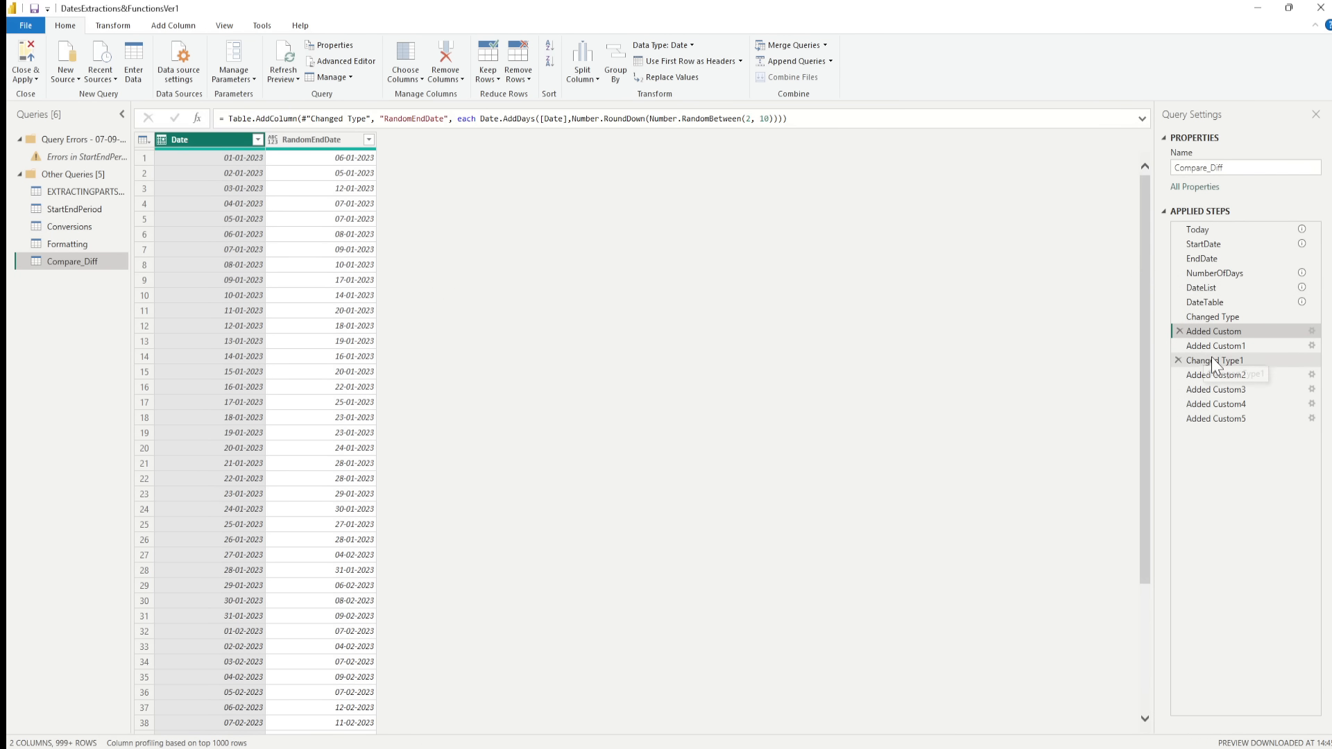
Copy the complete NoOfDays formula from the Added Custom1 step into the Notepad note, below the RandomEndDate formula after a blank line.
left_click(1215, 346)
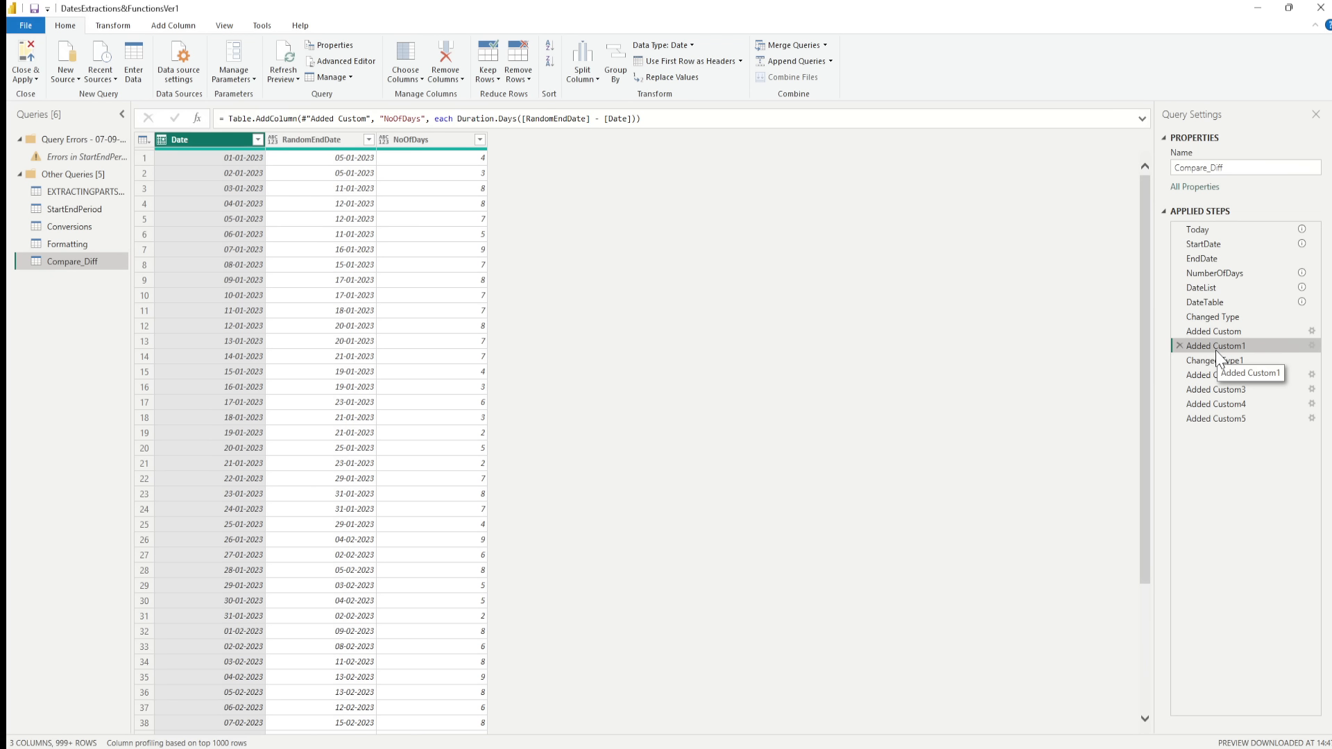
left_click_drag(643, 118, 371, 119)
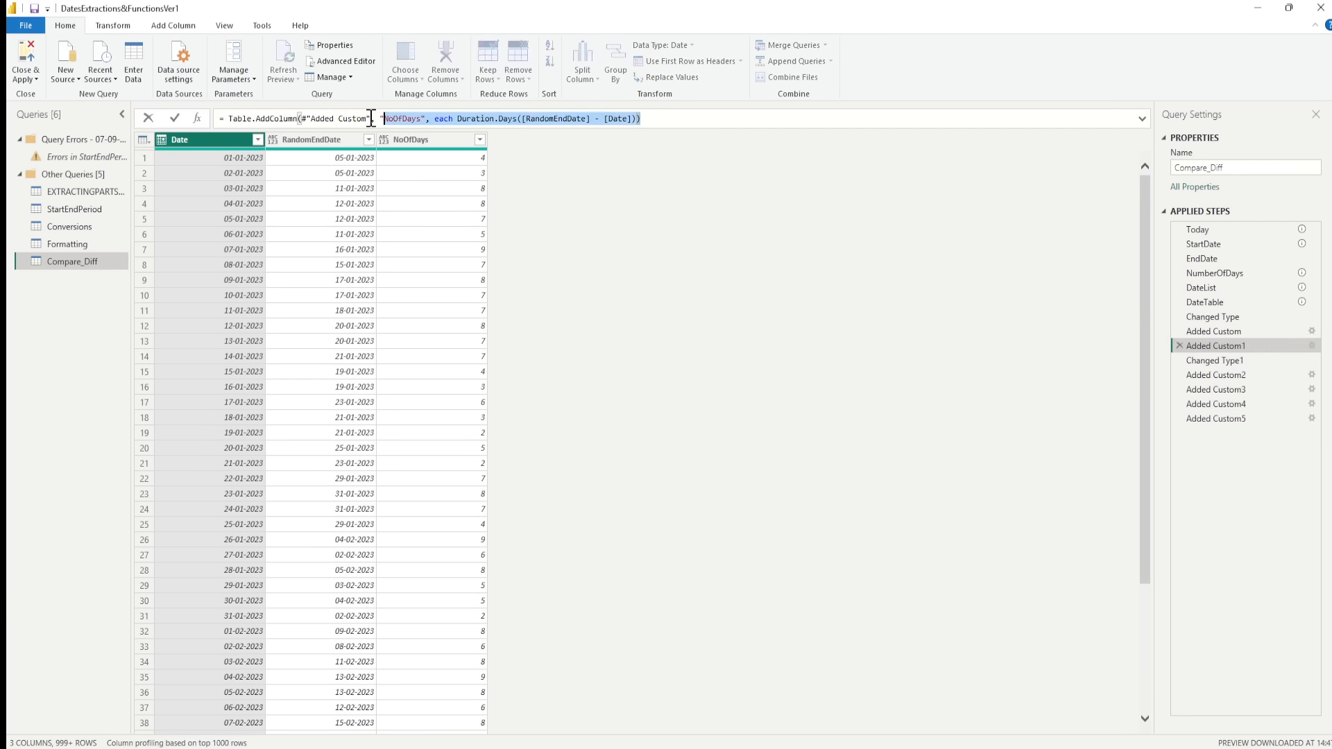
left_click(639, 118)
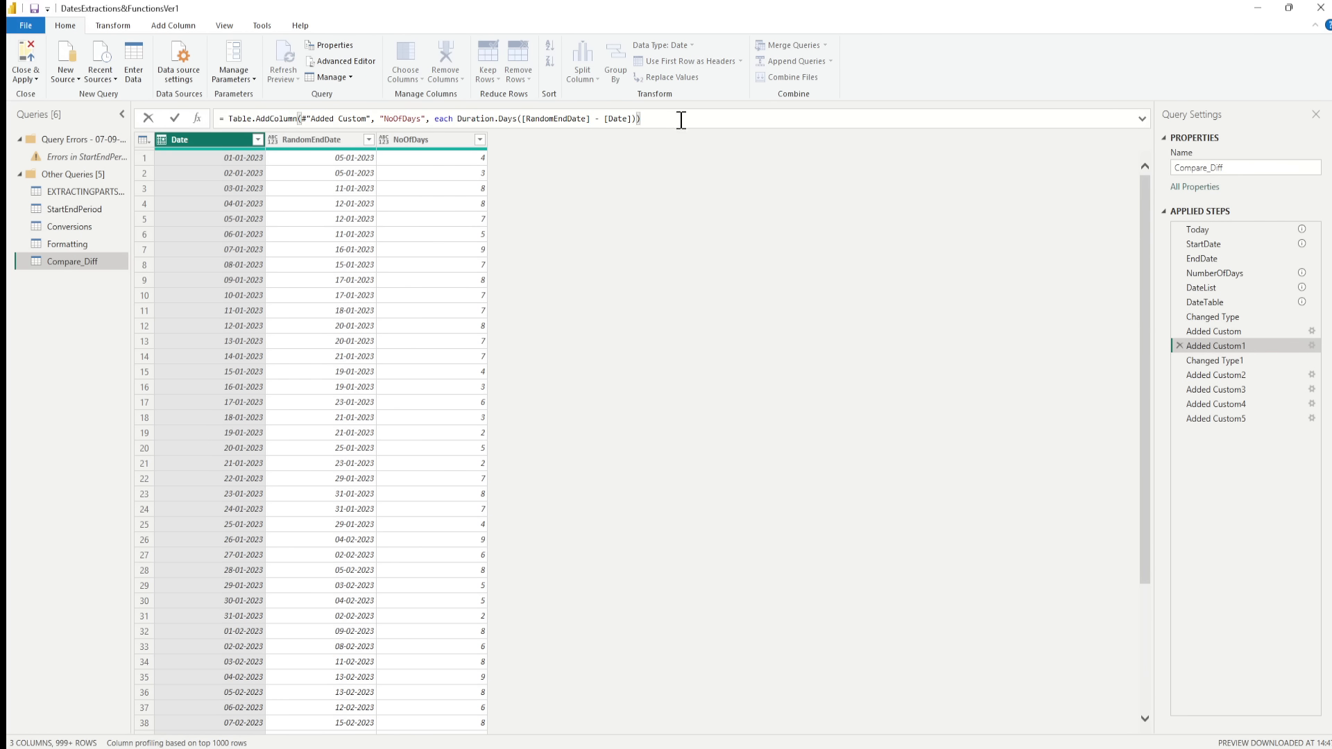
left_click_drag(687, 119, 206, 113)
key("ctrl+c")
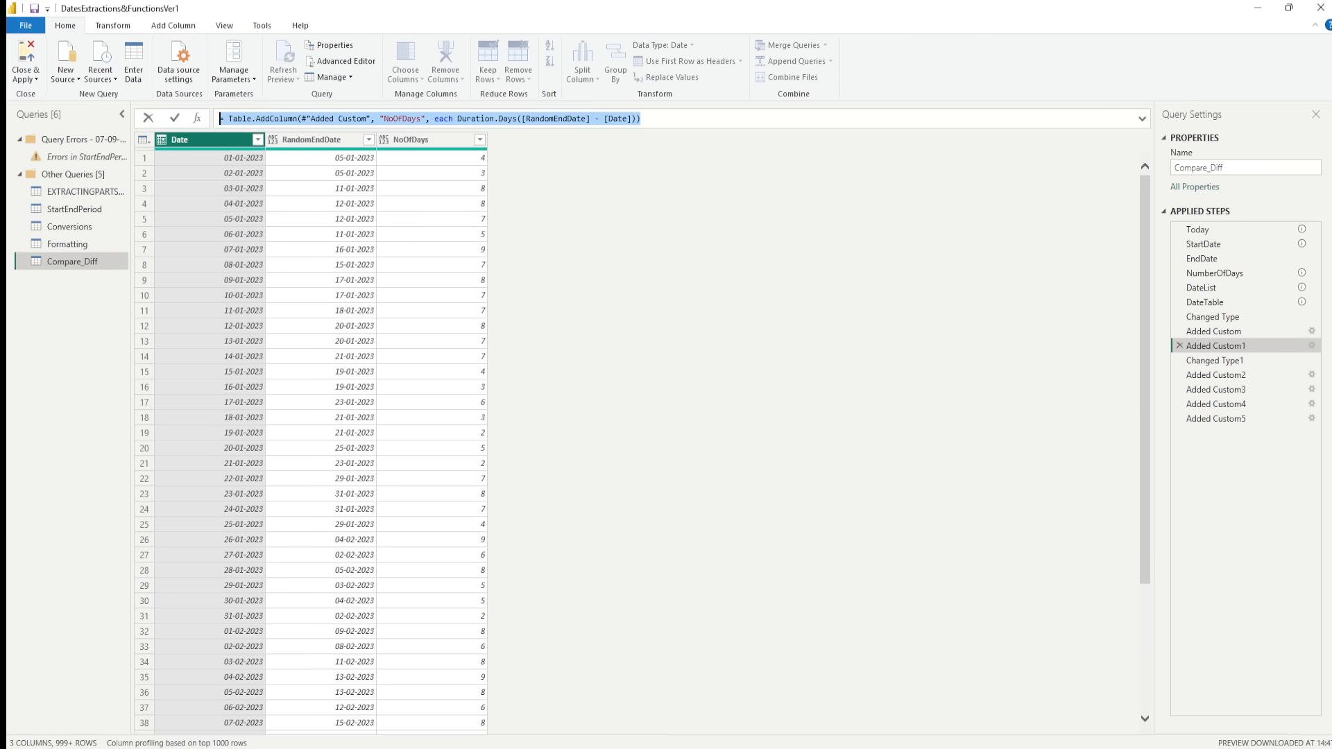
mouse_move(734, 748)
left_click(734, 748)
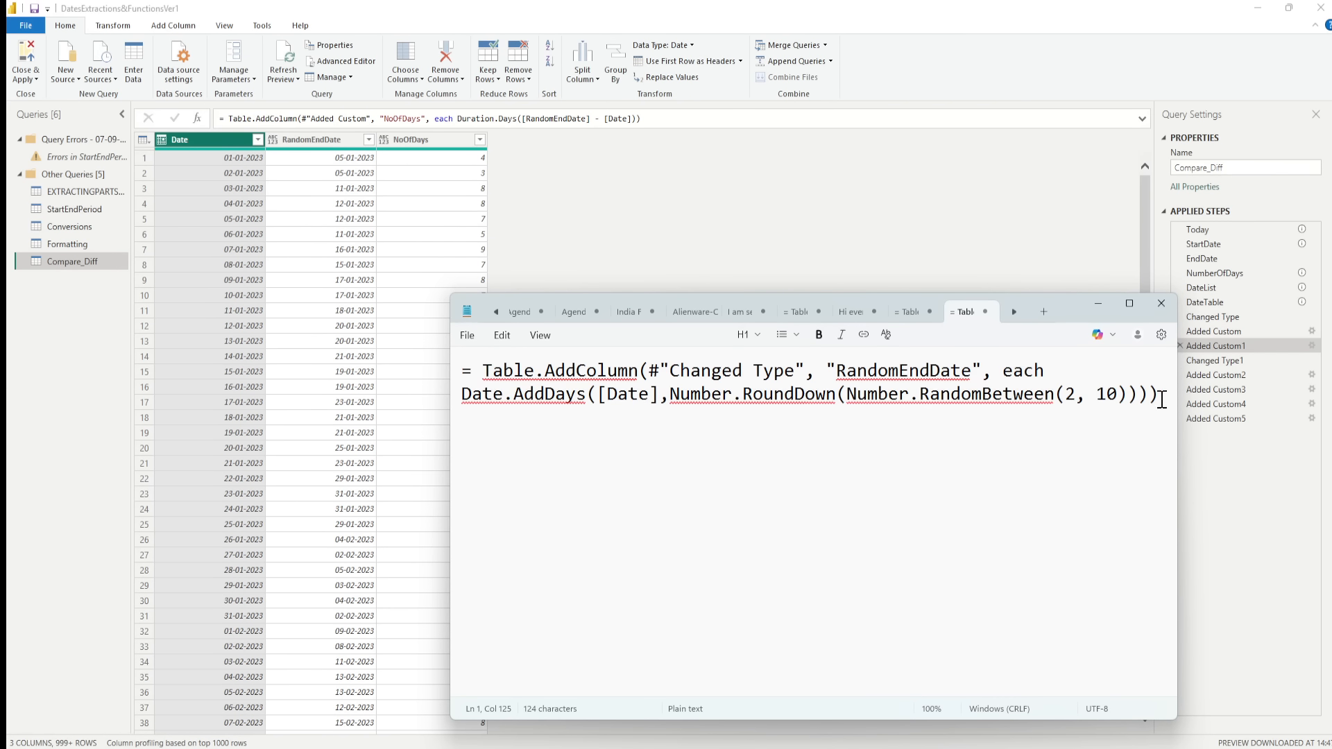
key("Return")
key("Return")
key("ctrl+v")
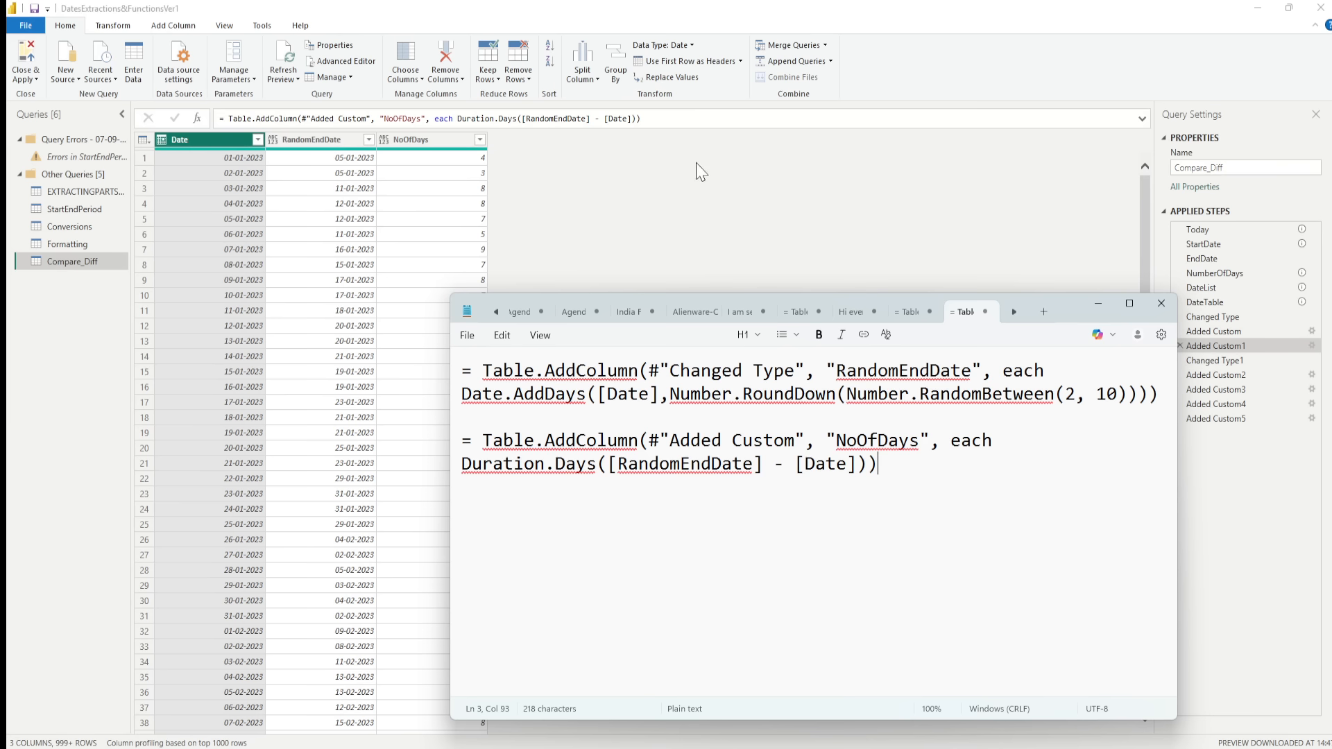
left_click(1160, 304)
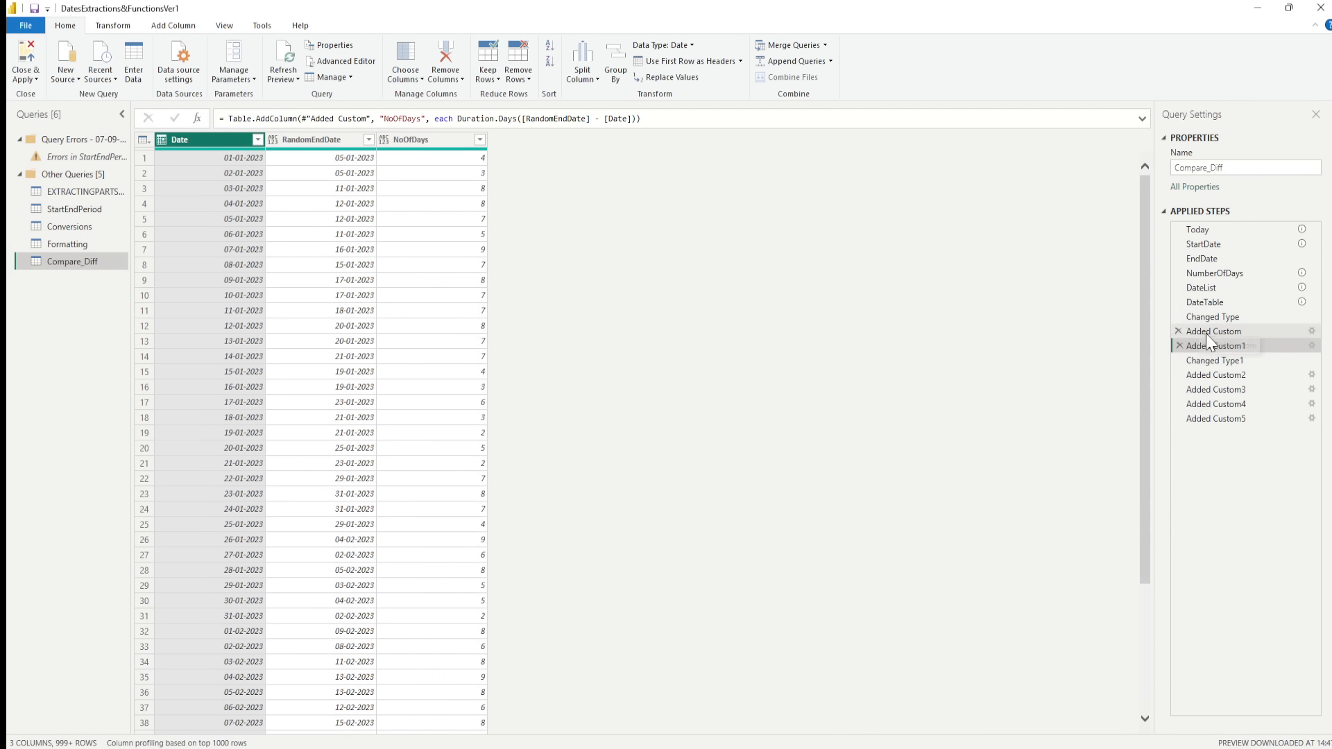
Look up the available Duration functions by entering "duration" and "duration.year" after the existing NoOfDays custom column formula.
double_click(1216, 349)
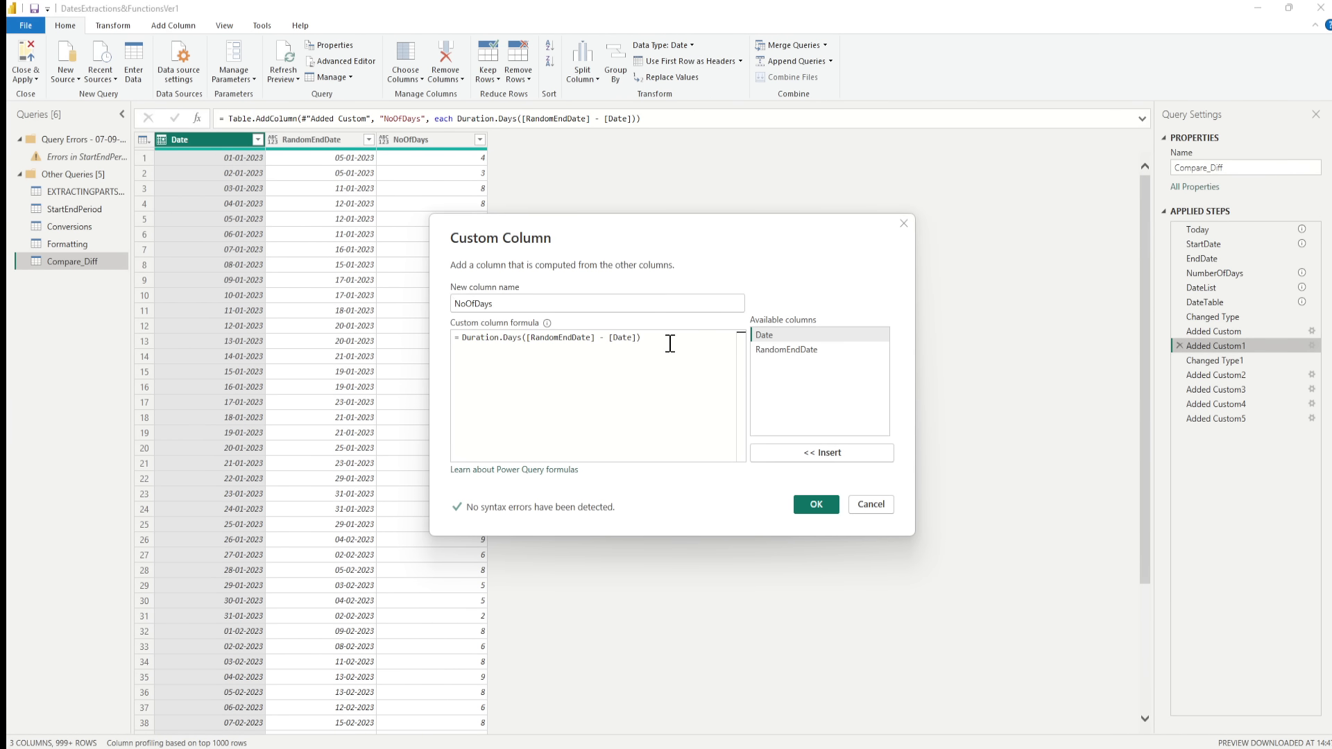
type("duration")
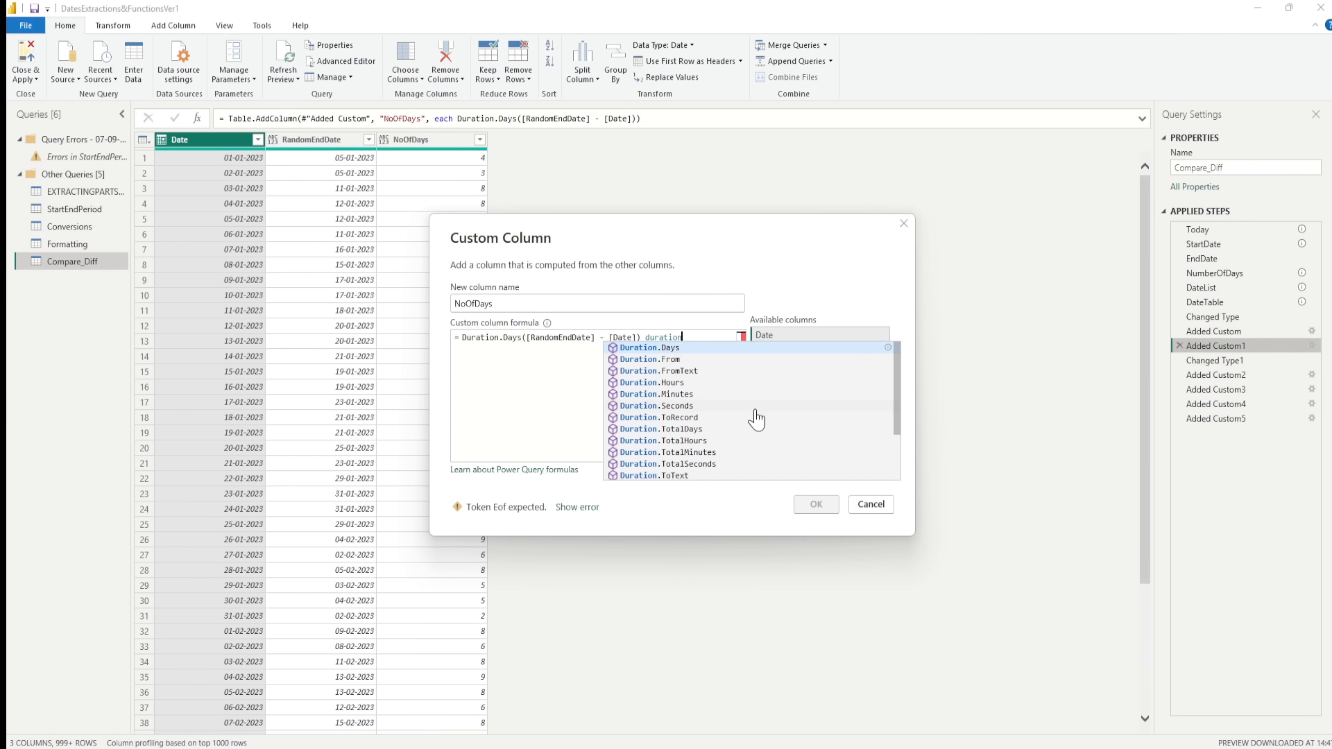
type(".yea")
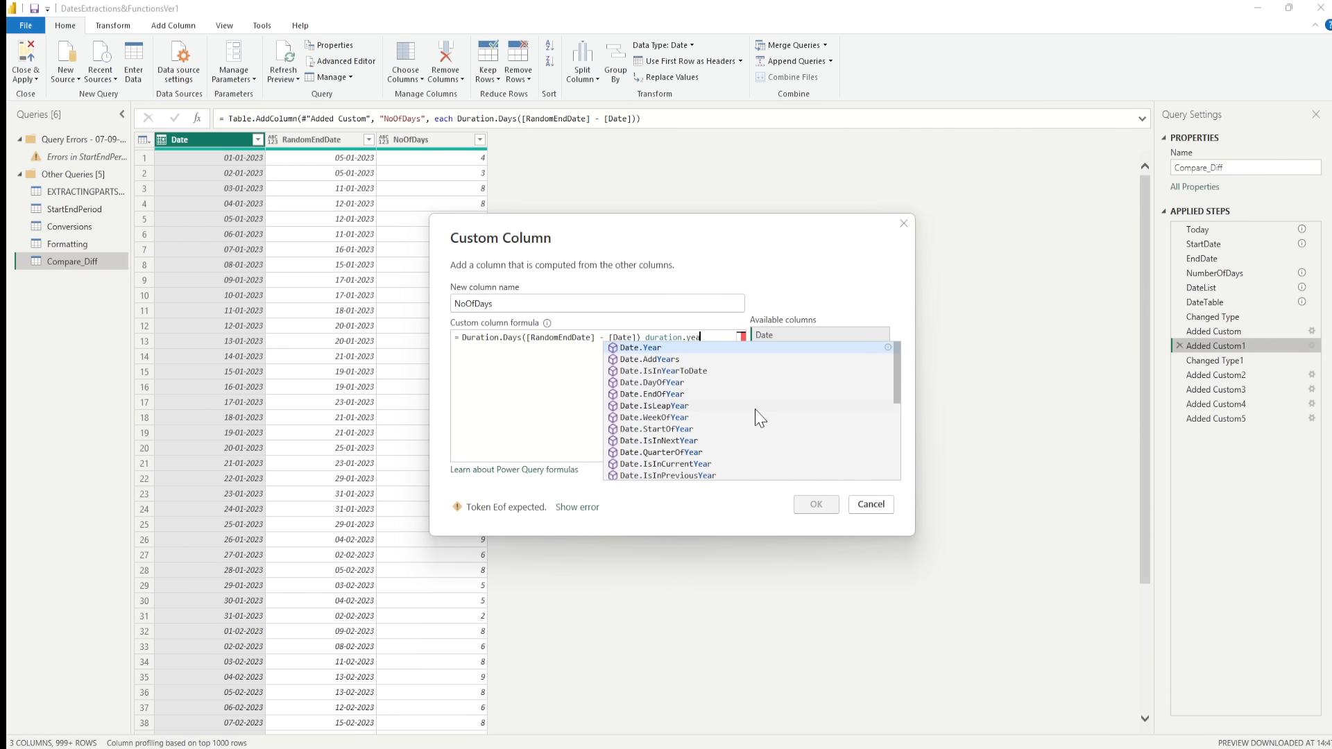
type("r")
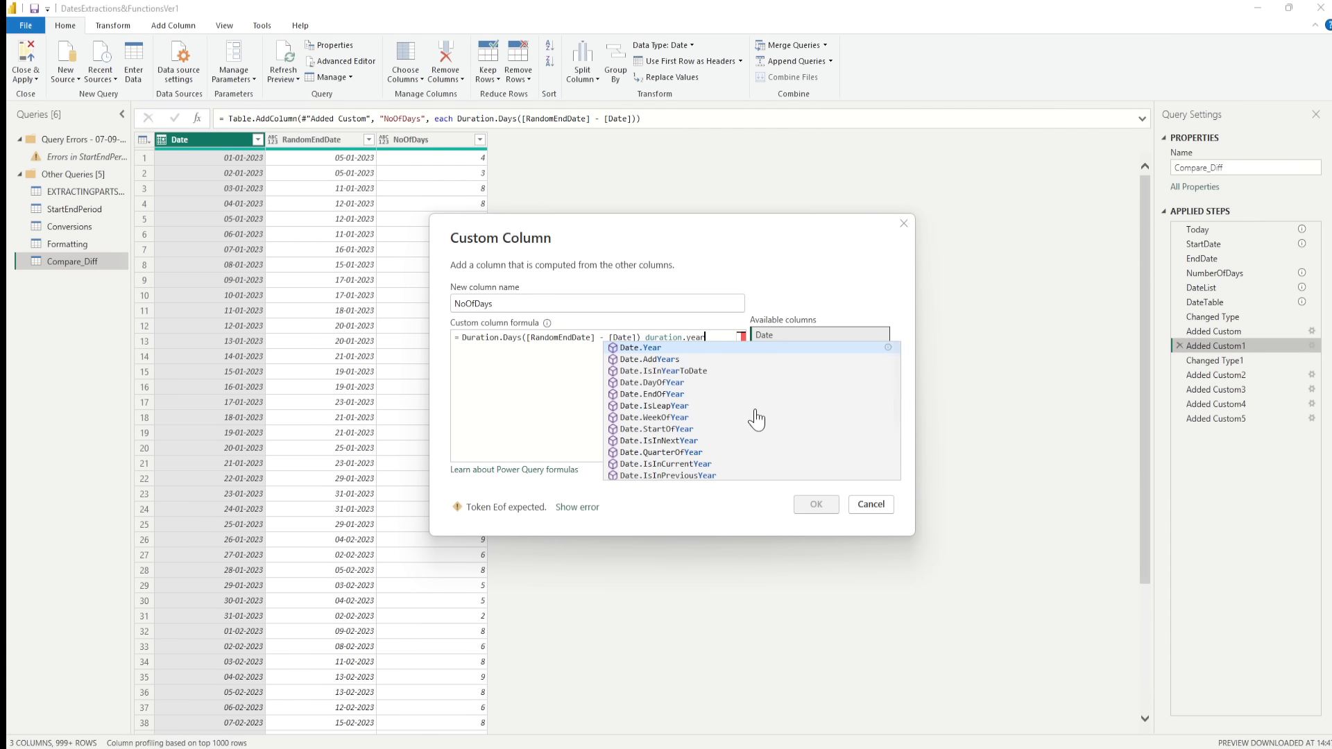
key("BackSpace")
key("BackSpace")
key("BackSpace")
key("BackSpace")
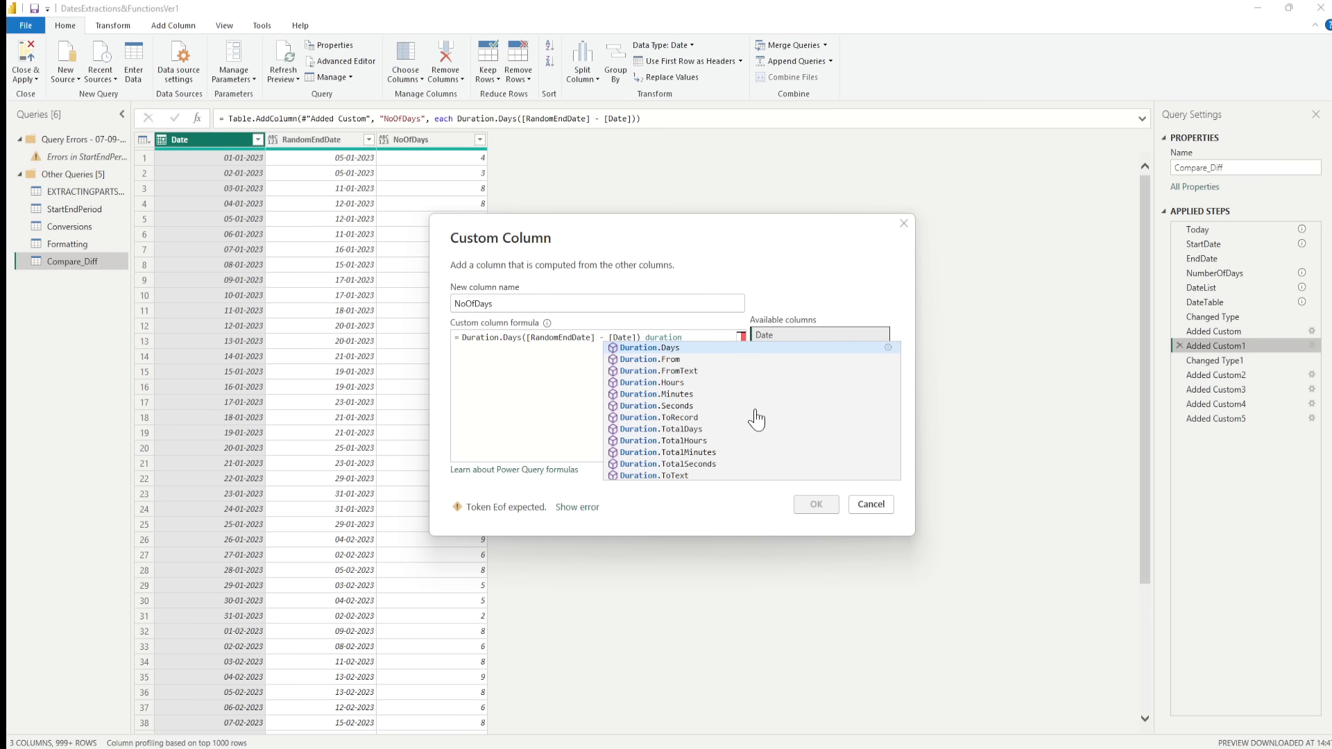
scroll(756, 419, "down", 2)
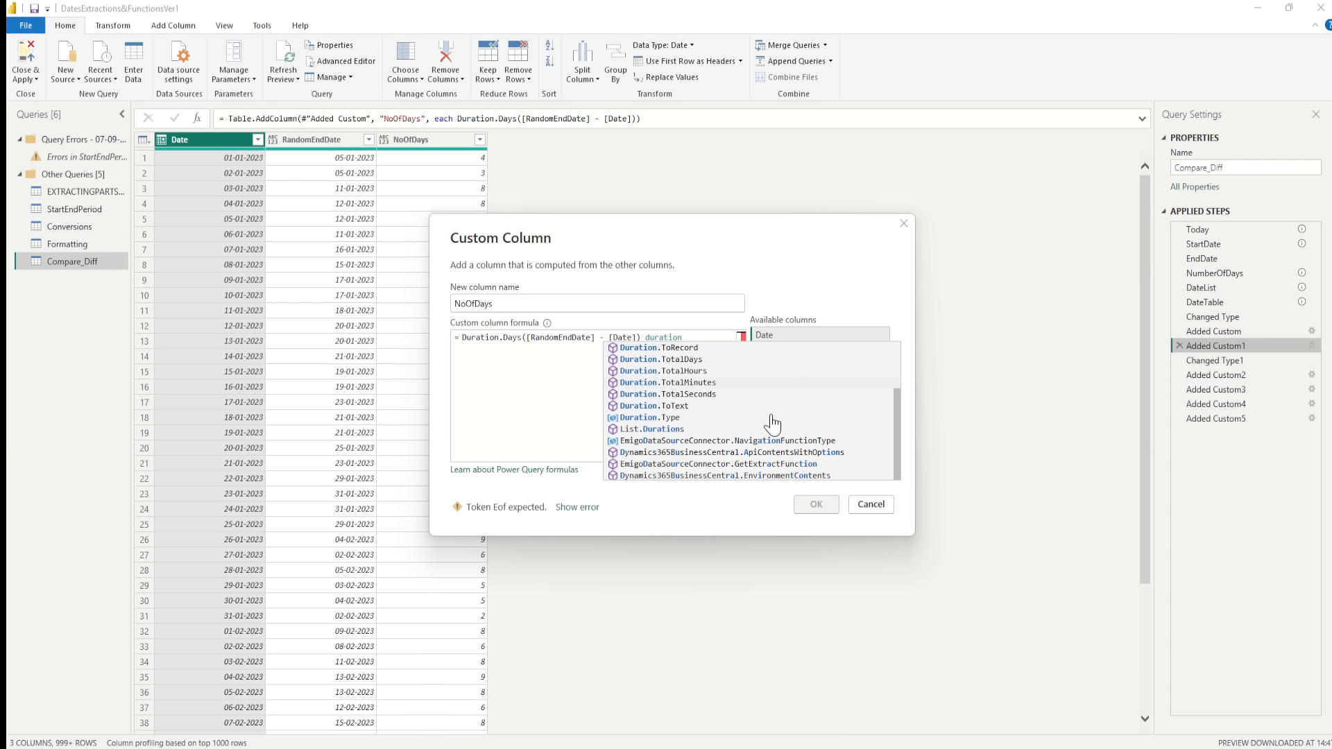
Remove the trial word "duration" from the NoOfDays formula, leaving Duration.Days([RandomEndDate] - [Date]), and close the custom column editor.
left_click(871, 505)
left_click(872, 506)
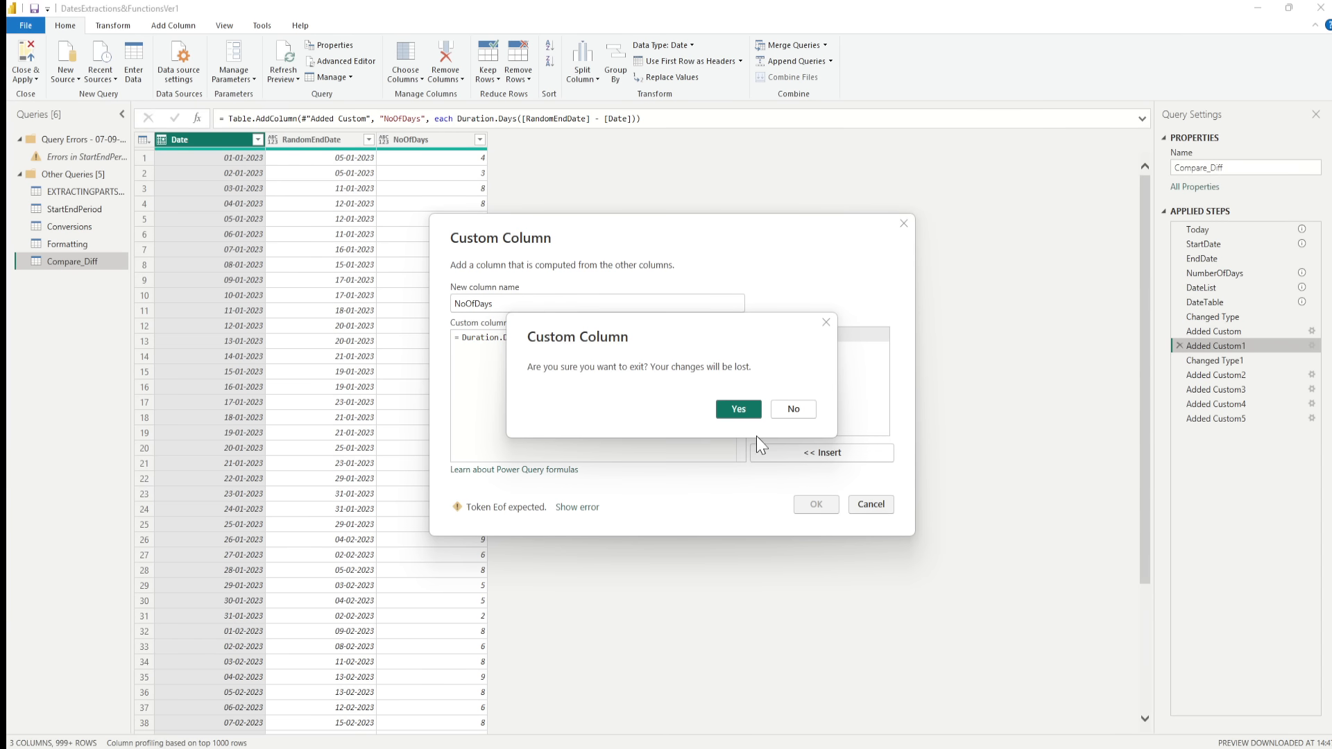
left_click(793, 408)
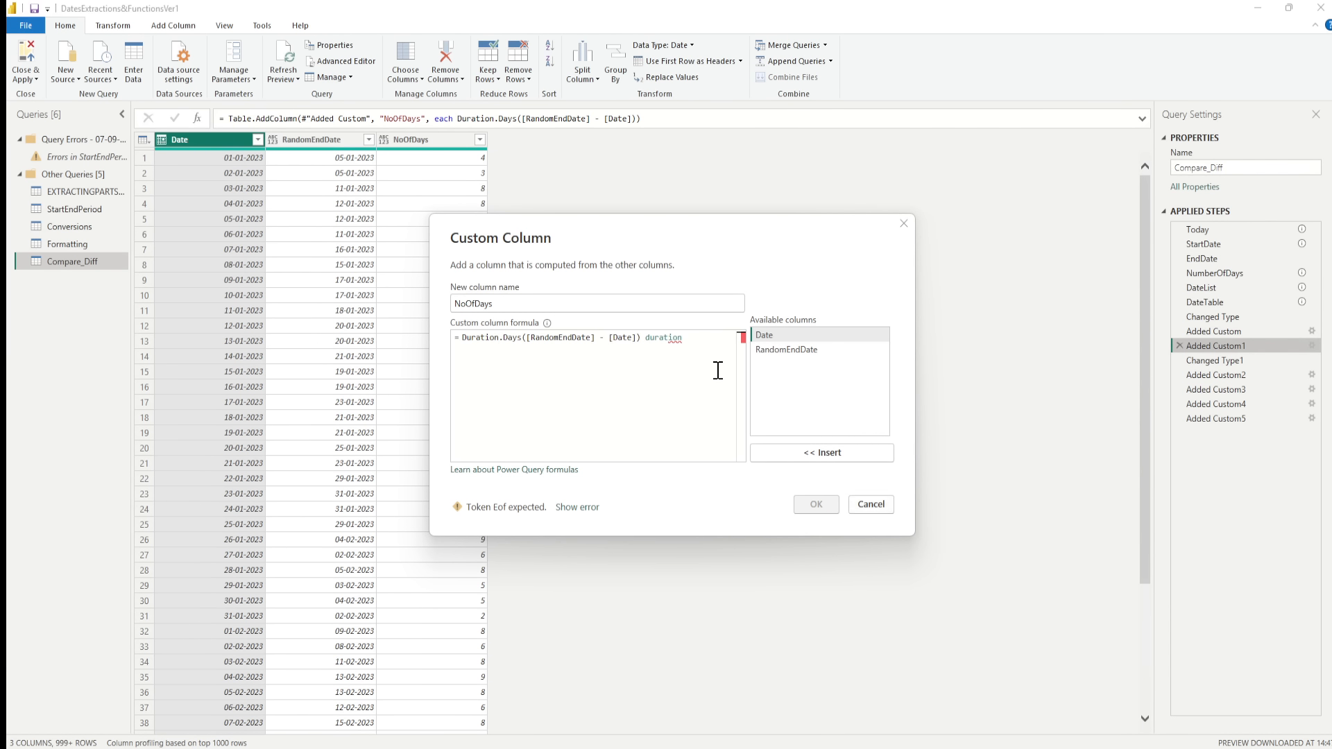
key("BackSpace")
key("BackSpace")
key("BackSpace")
key("BackSpace")
key("BackSpace")
key("BackSpace")
key("BackSpace")
key("BackSpace")
key("BackSpace")
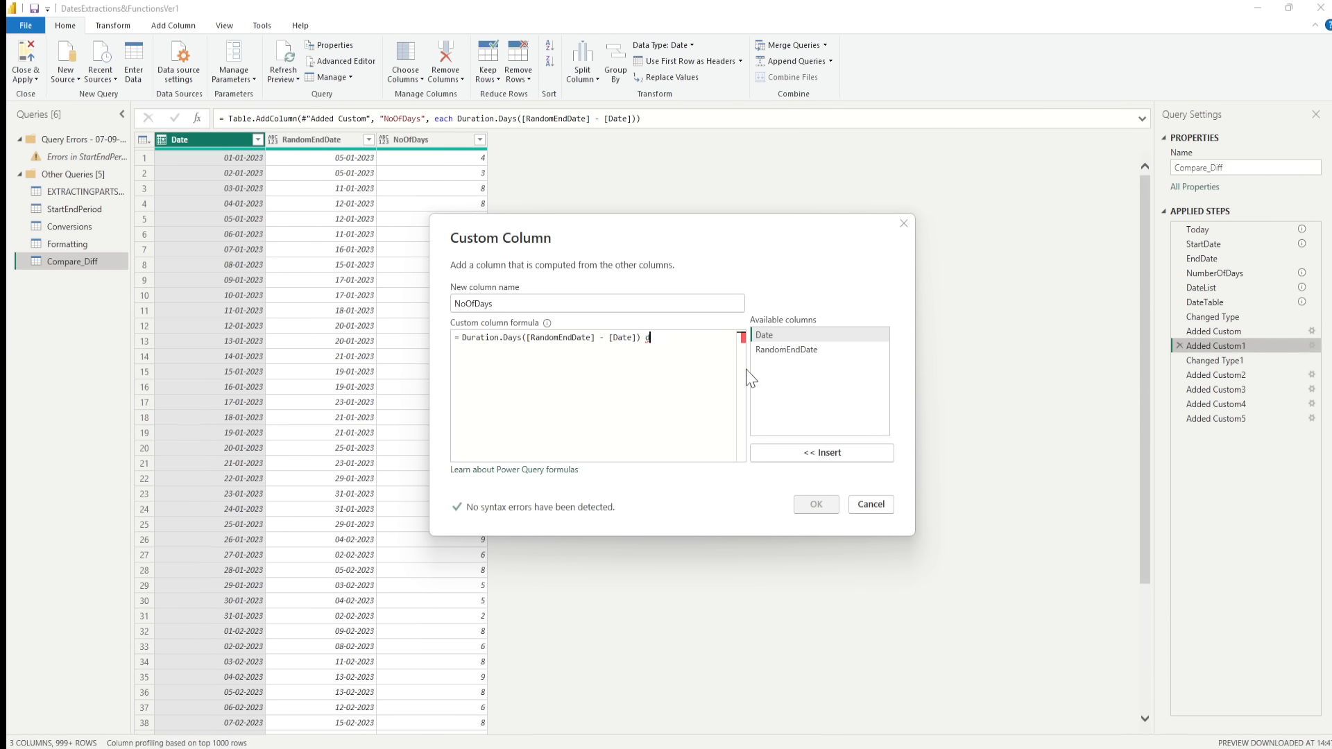
left_click(815, 505)
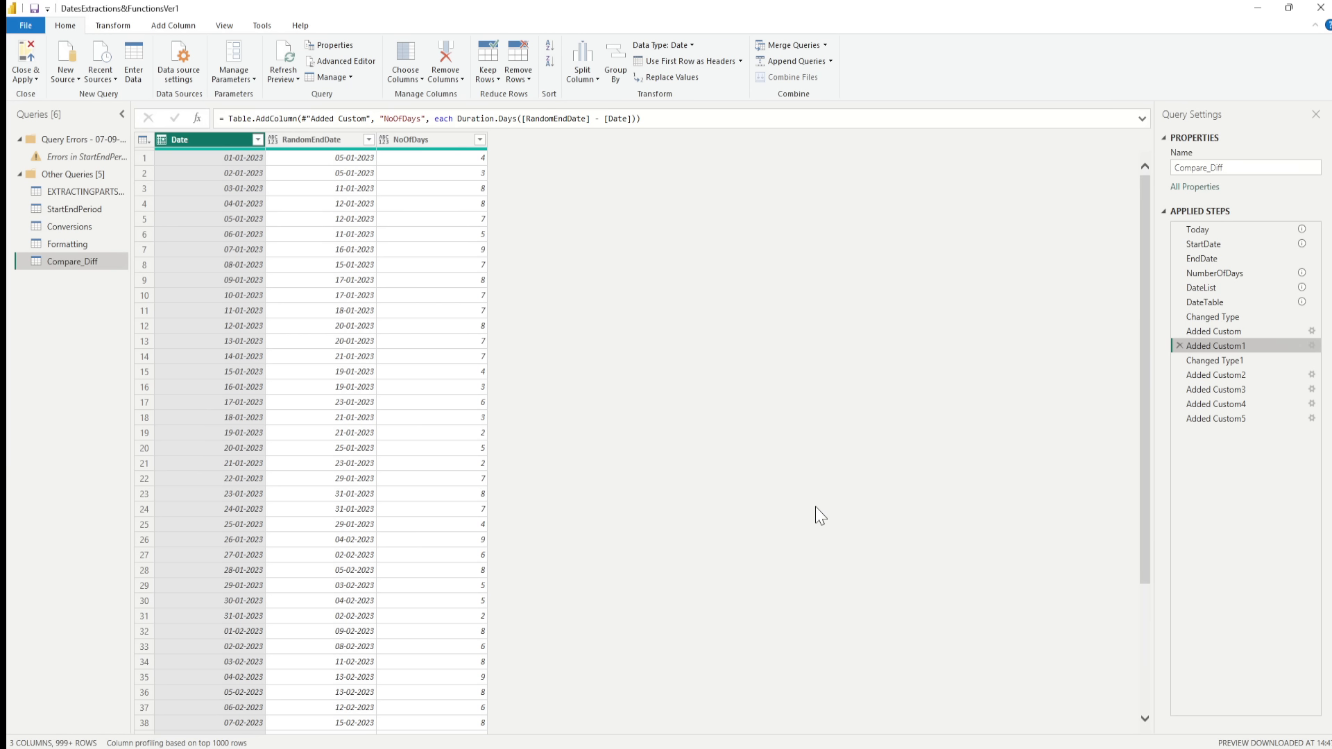
Copy the DateIsInCurrentMonth formula, without its equals sign, from the Added Custom2 step into the Notepad note below the NoOfDays formula.
left_click(1215, 374)
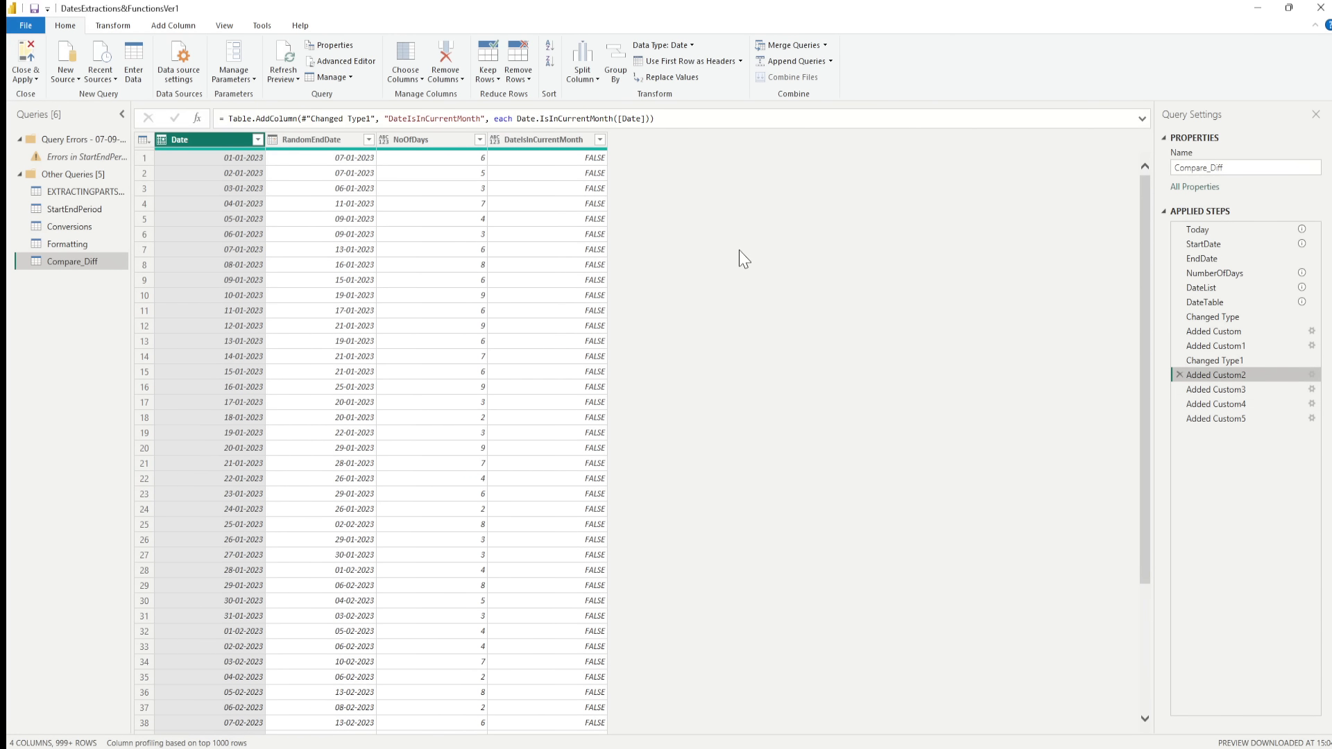
left_click(687, 118)
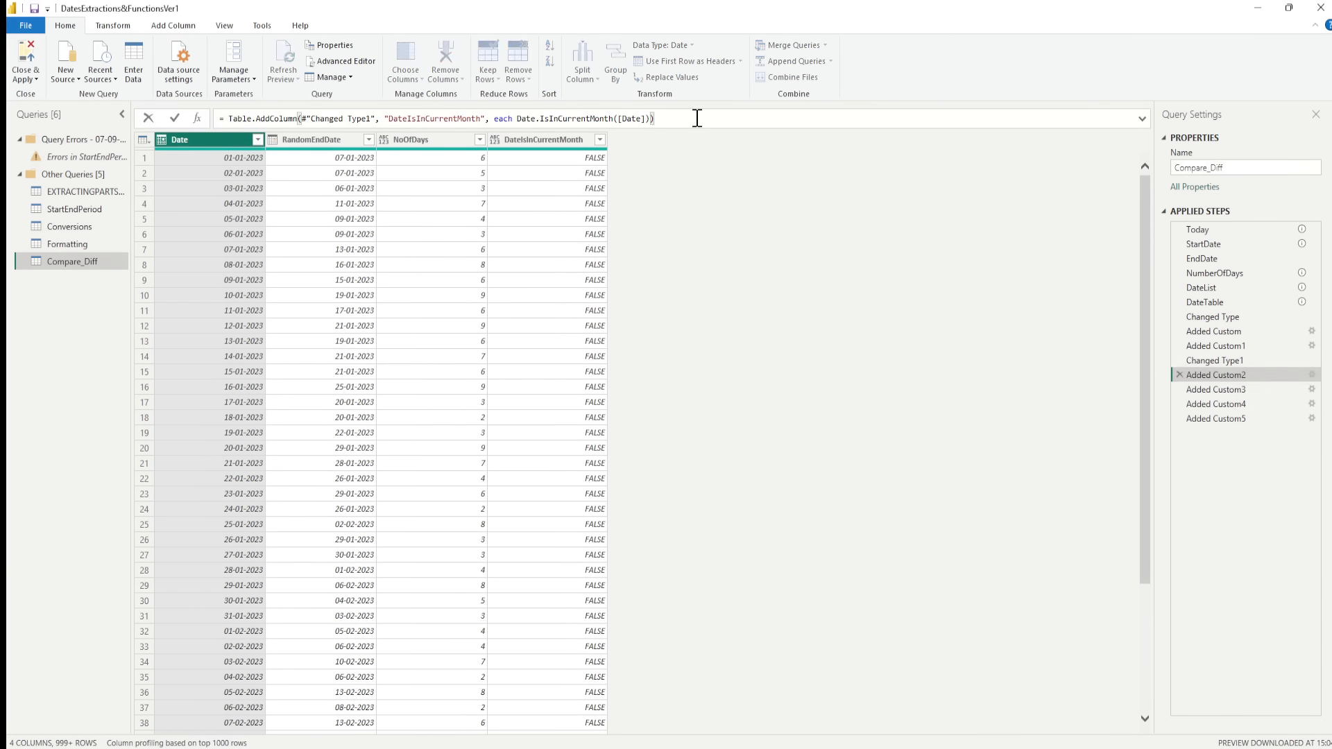
left_click_drag(696, 119, 228, 118)
key("ctrl+c")
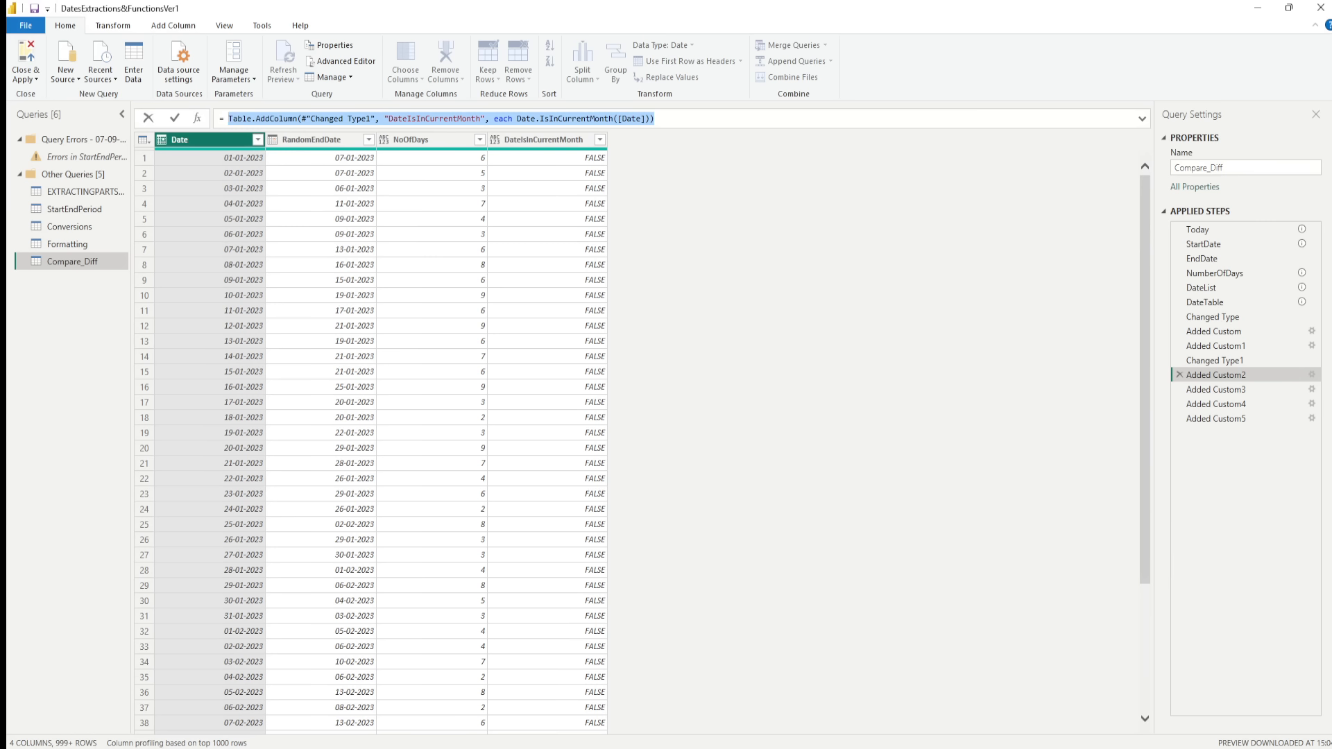
key("Escape")
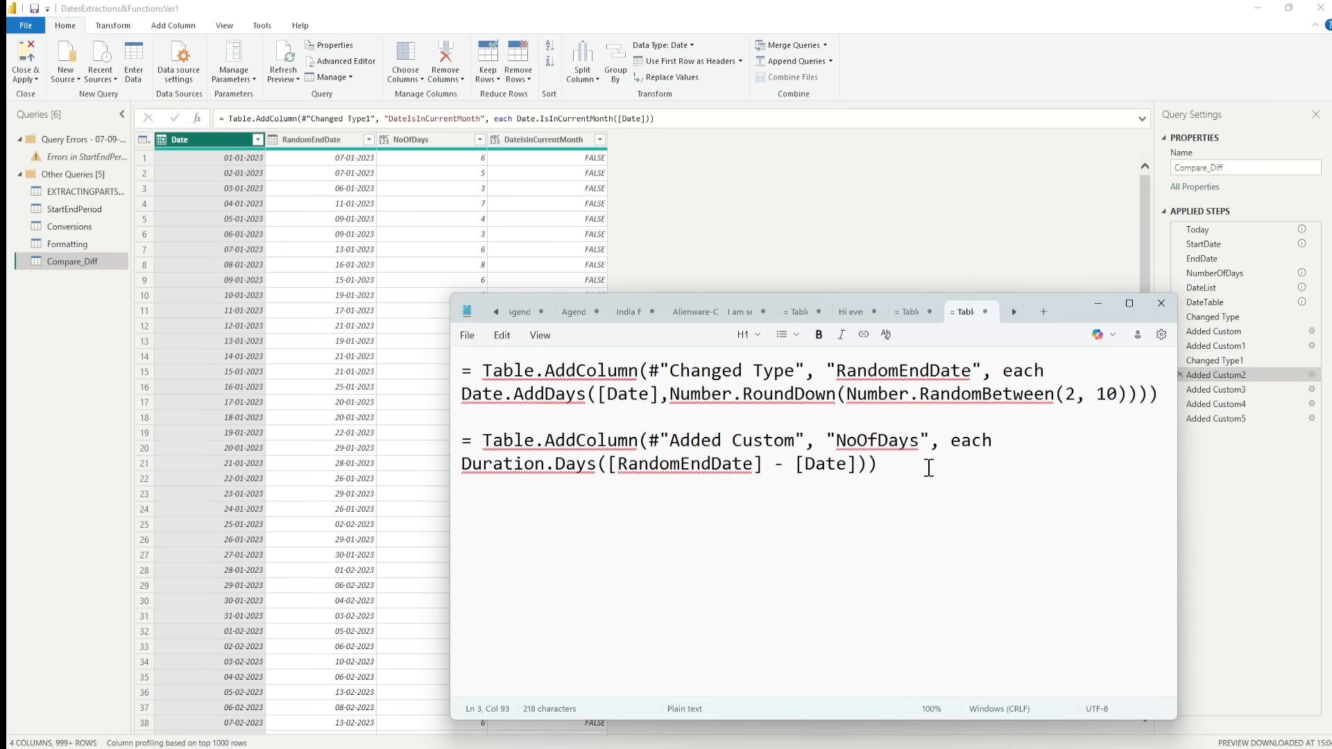
key("Return")
key("Return")
key("ctrl+v")
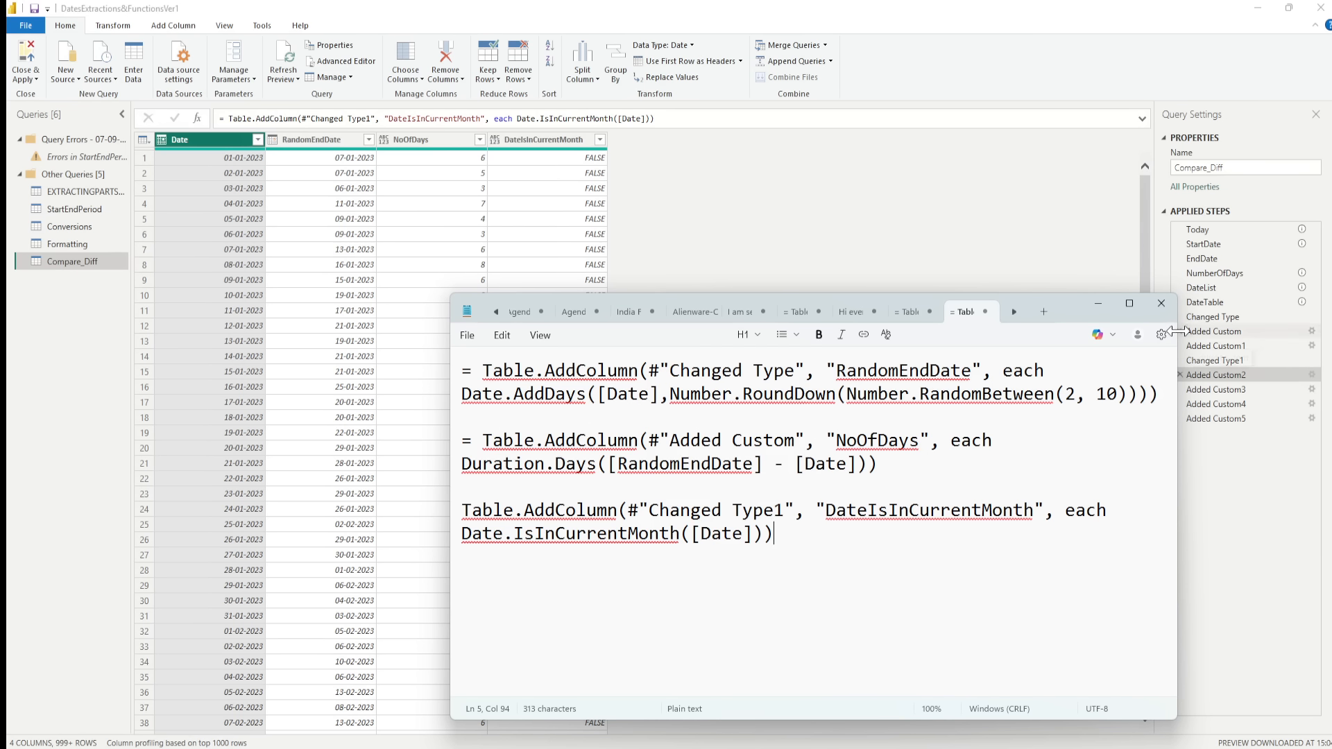
left_click(797, 219)
Copy the complete IsDateInPreviousMonth formula from the Added Custom3 step into the Notepad note after a blank line, highlighting its column name and IsInPreviousMonth function.
left_click(1225, 388)
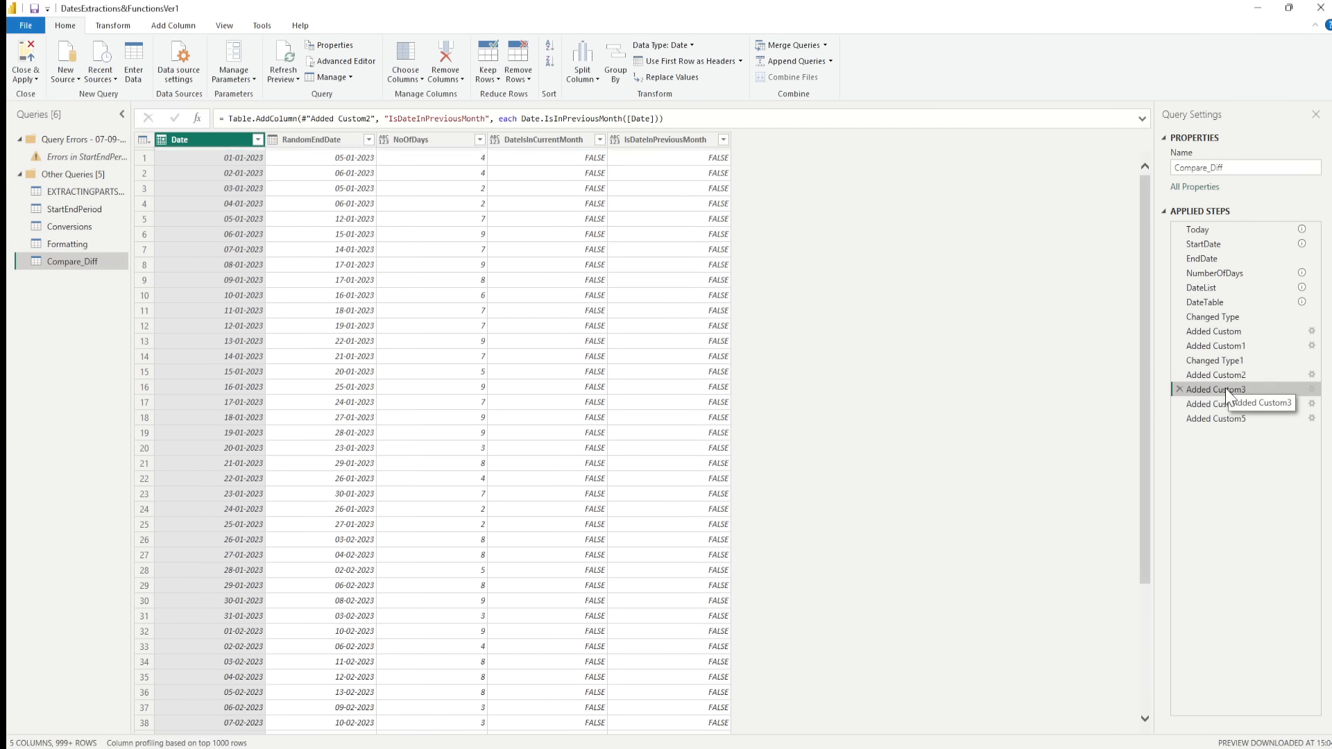
left_click(690, 118)
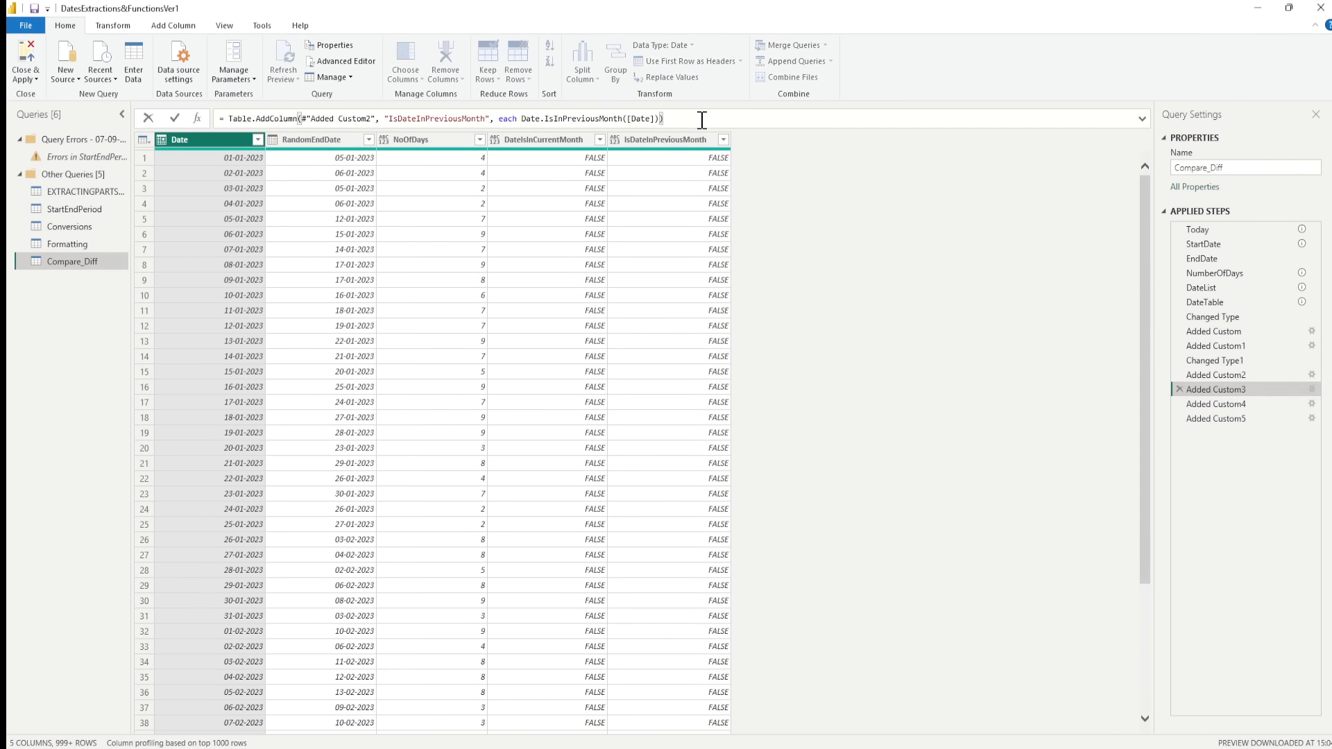
left_click_drag(699, 118, 212, 122)
key("ctrl+c")
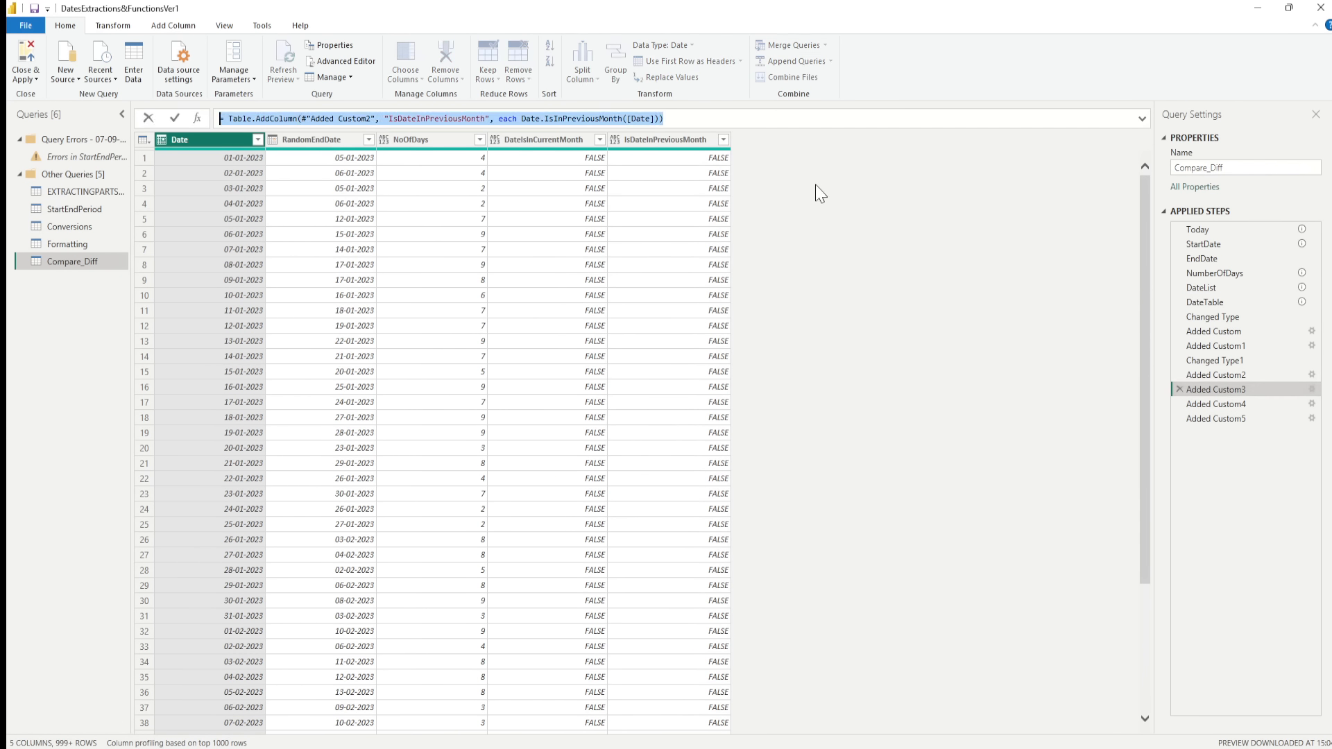
left_click(944, 748)
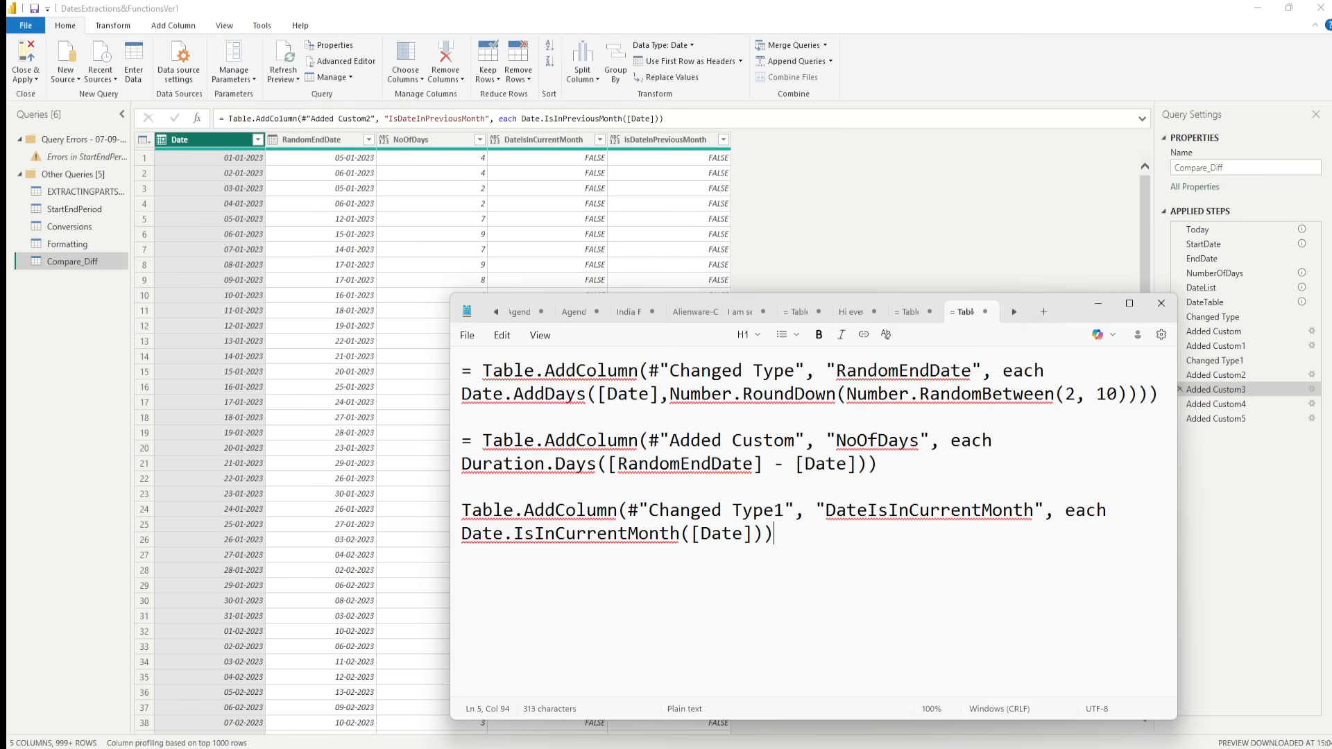
key("Return")
key("Return")
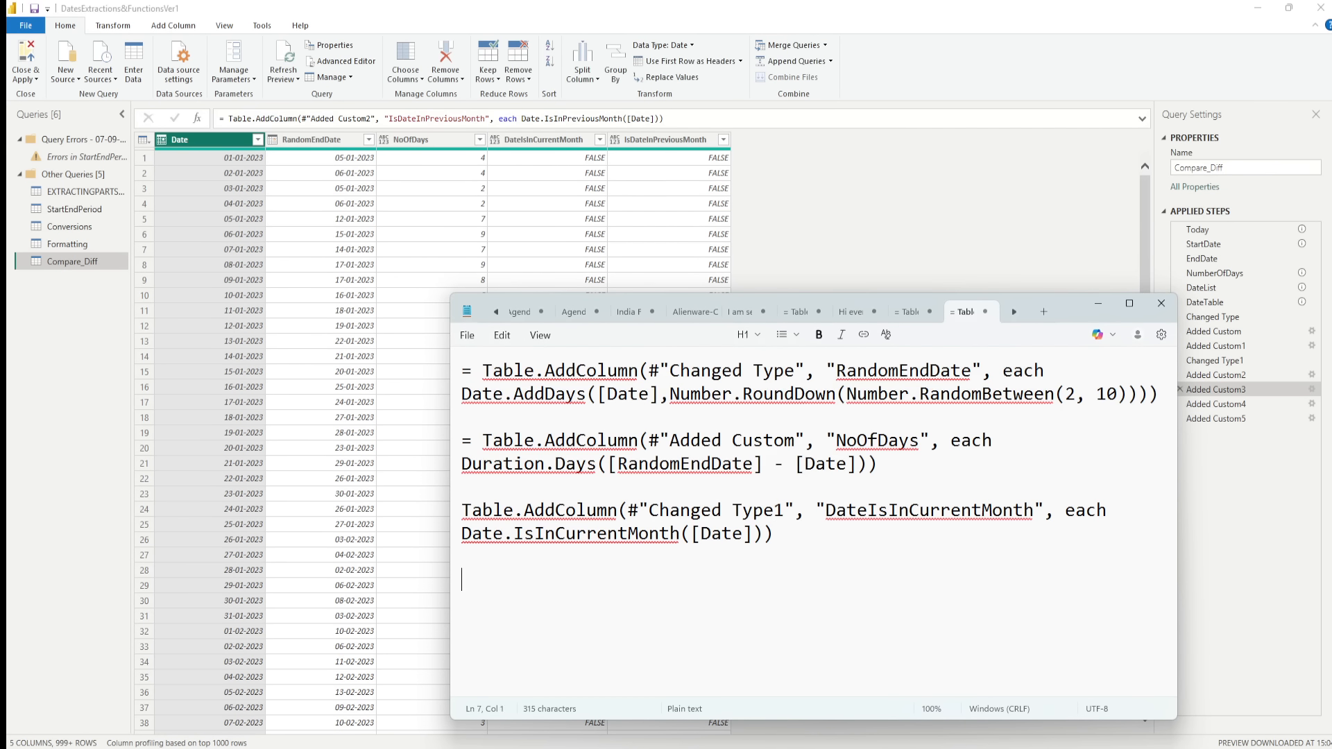
key("ctrl+v")
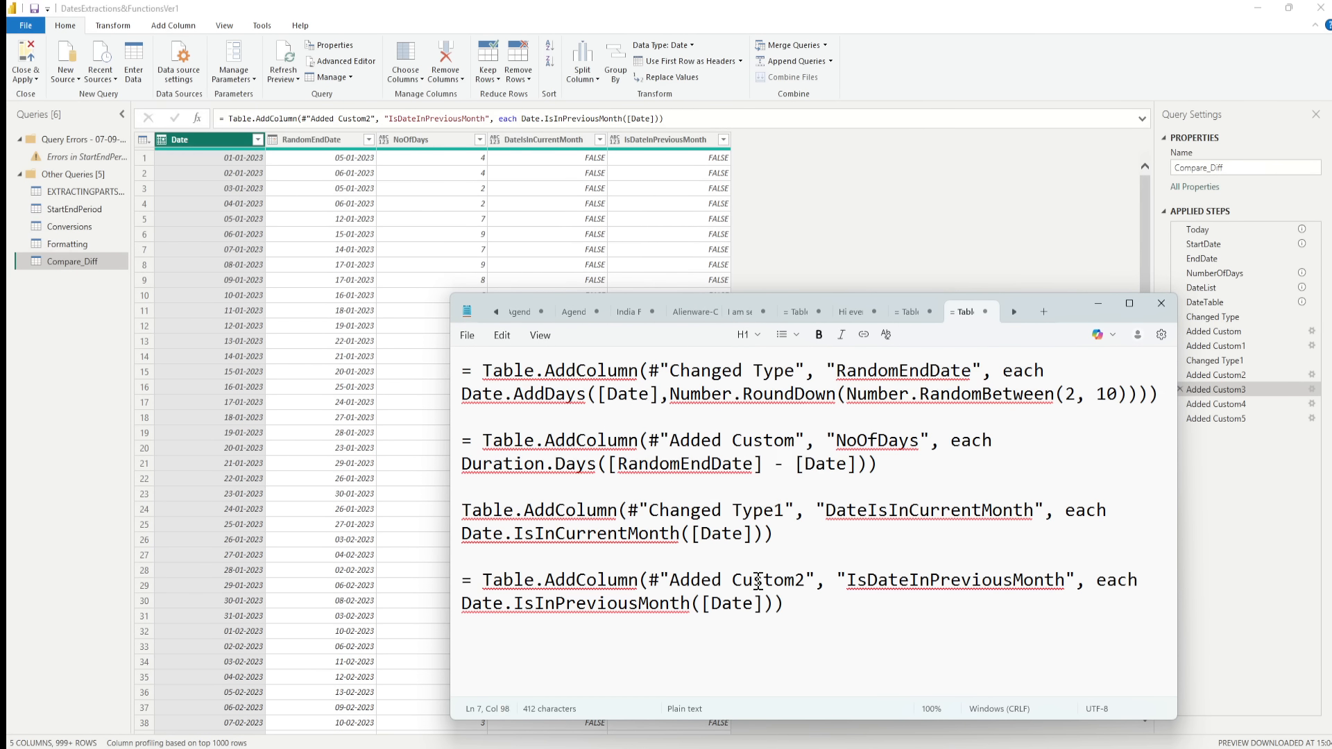
double_click(964, 580)
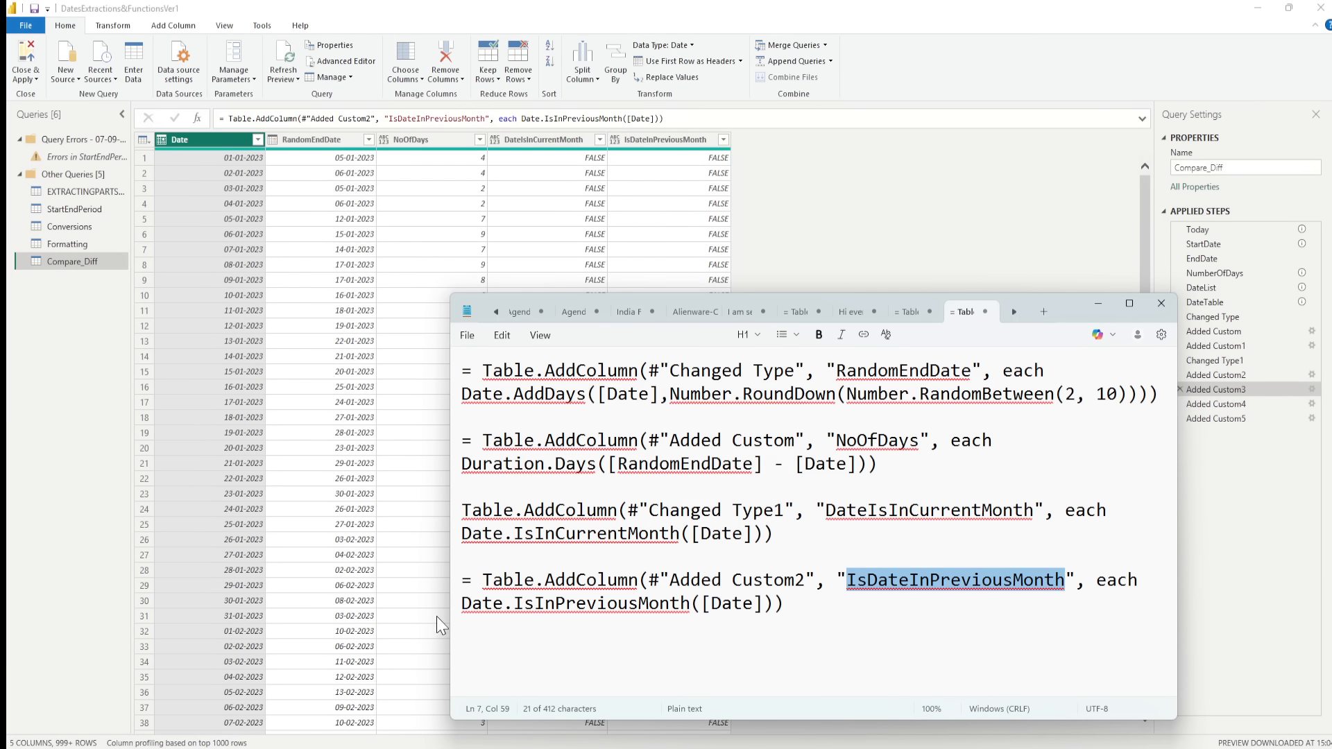
left_click_drag(514, 609, 769, 606)
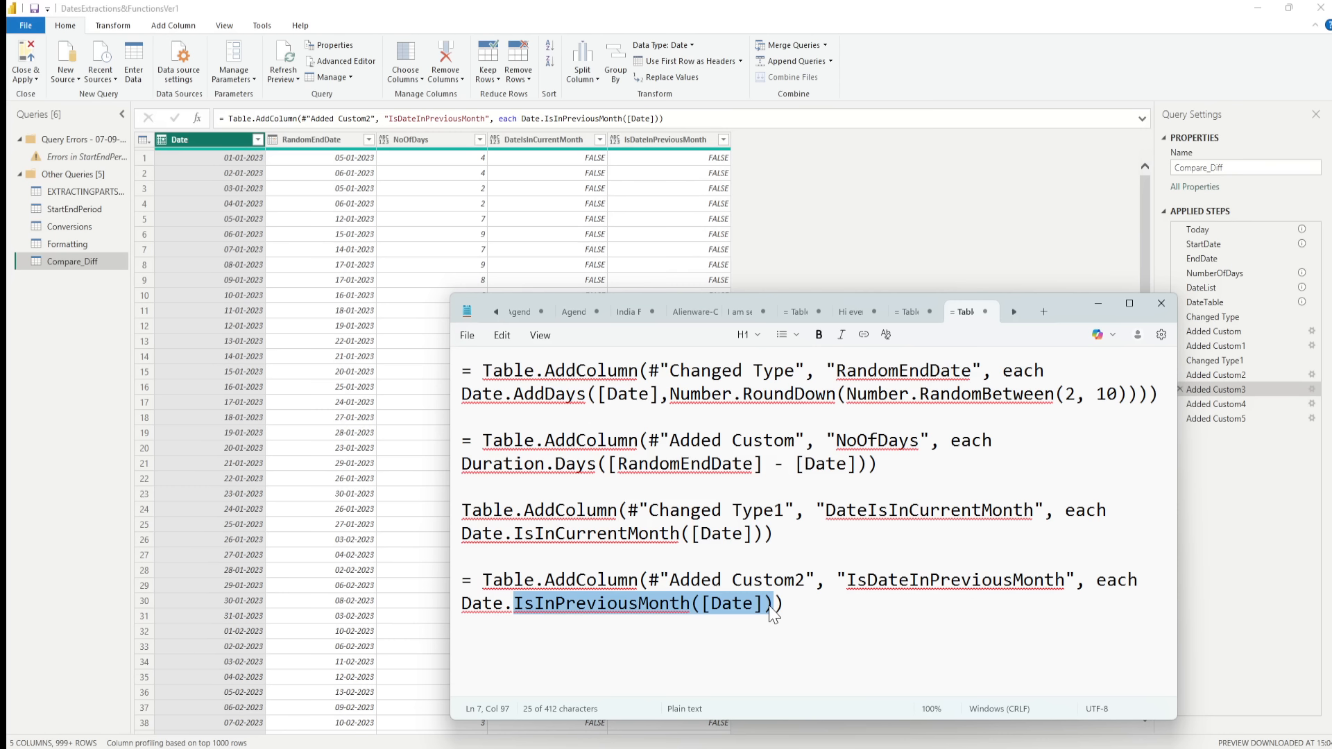
Copy the complete IsDateInPreviousYear formula from the Added Custom4 step into the Notepad note, below the IsDateInPreviousMonth formula after a blank line.
left_click(1221, 404)
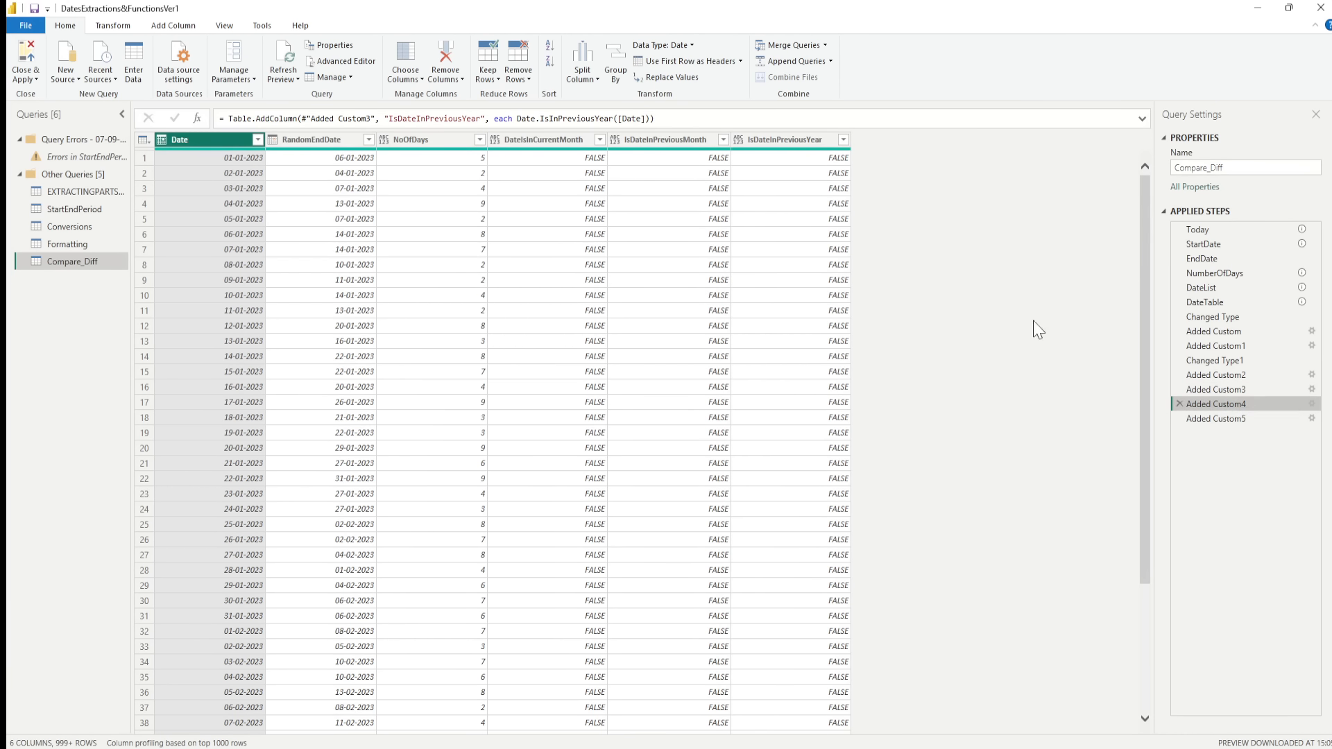
left_click_drag(656, 118, 178, 123)
key("ctrl+c")
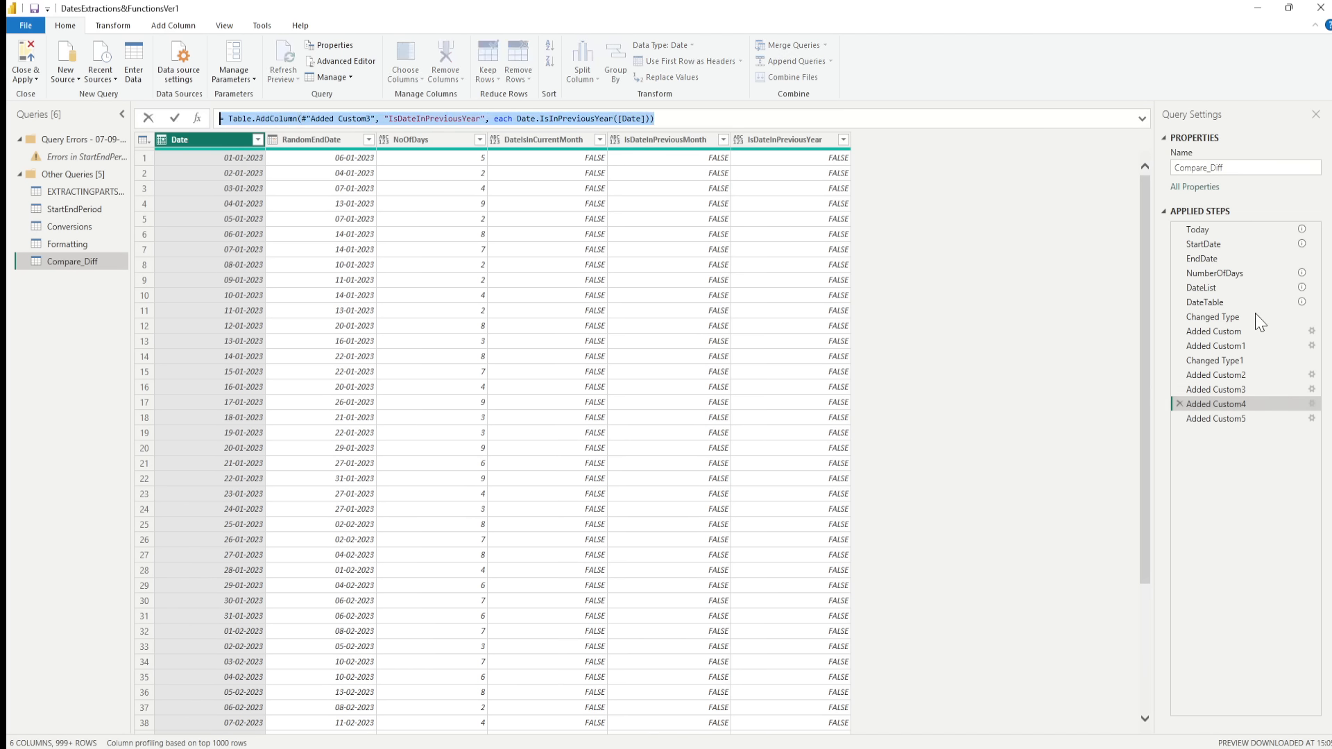
key("alt+Tab")
left_click(798, 610)
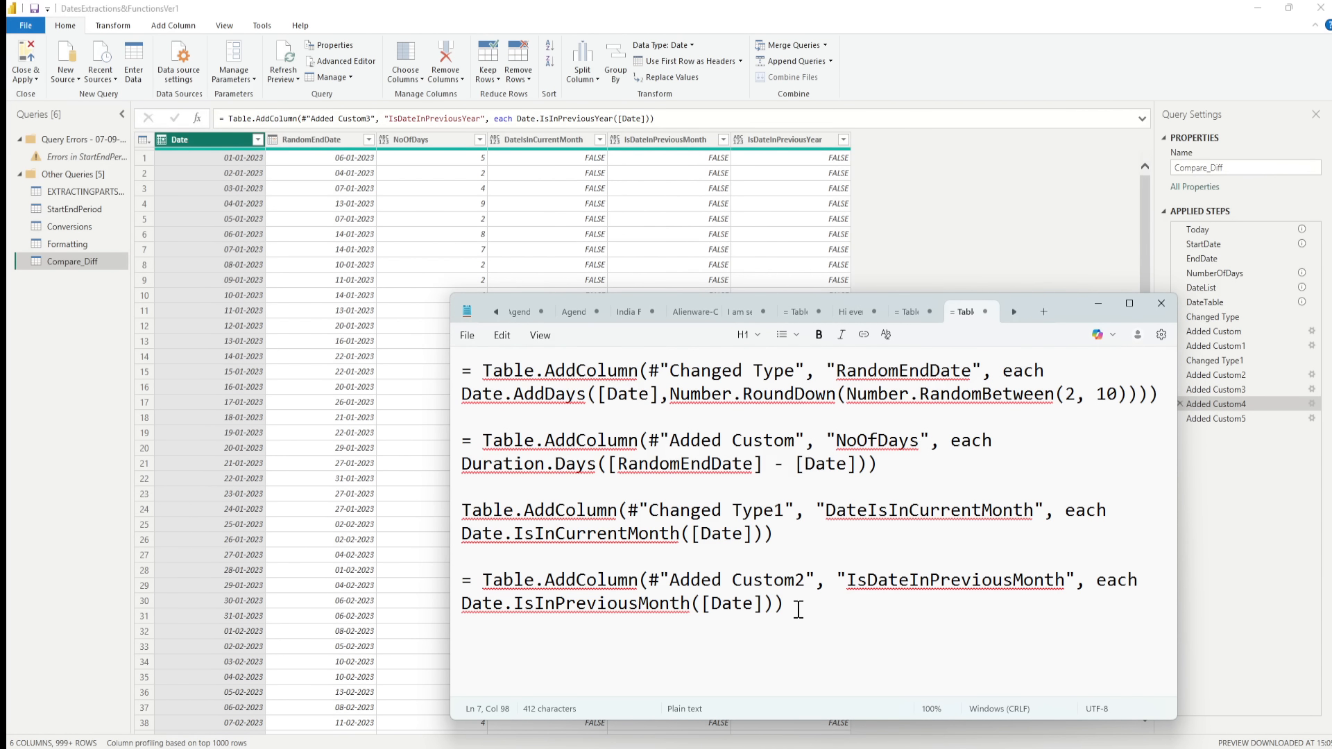
key("Return")
key("Return")
key("ctrl+v")
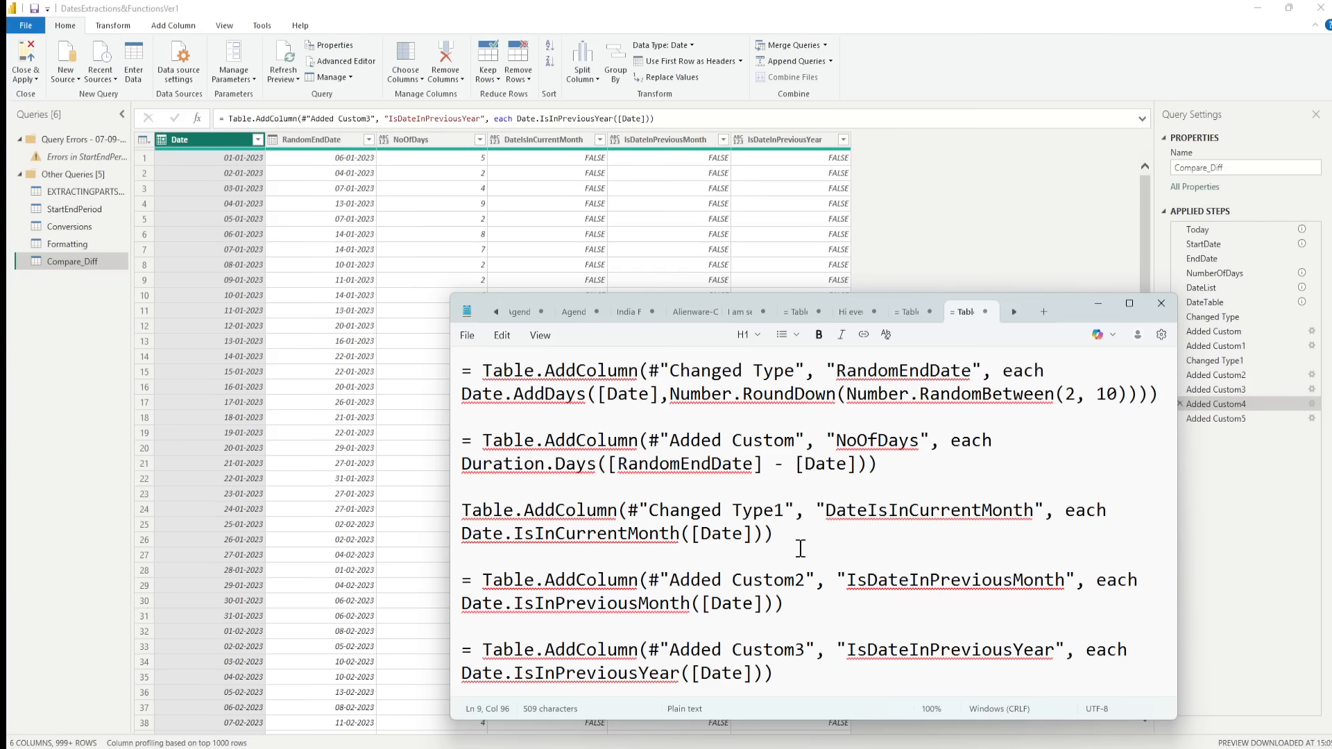
Copy the IsInPrevious3NMonths formula, without its equals sign, from the Added Custom5 step below the IsDateInPreviousYear formula in Notepad and highlight its argument 3.
key("Return")
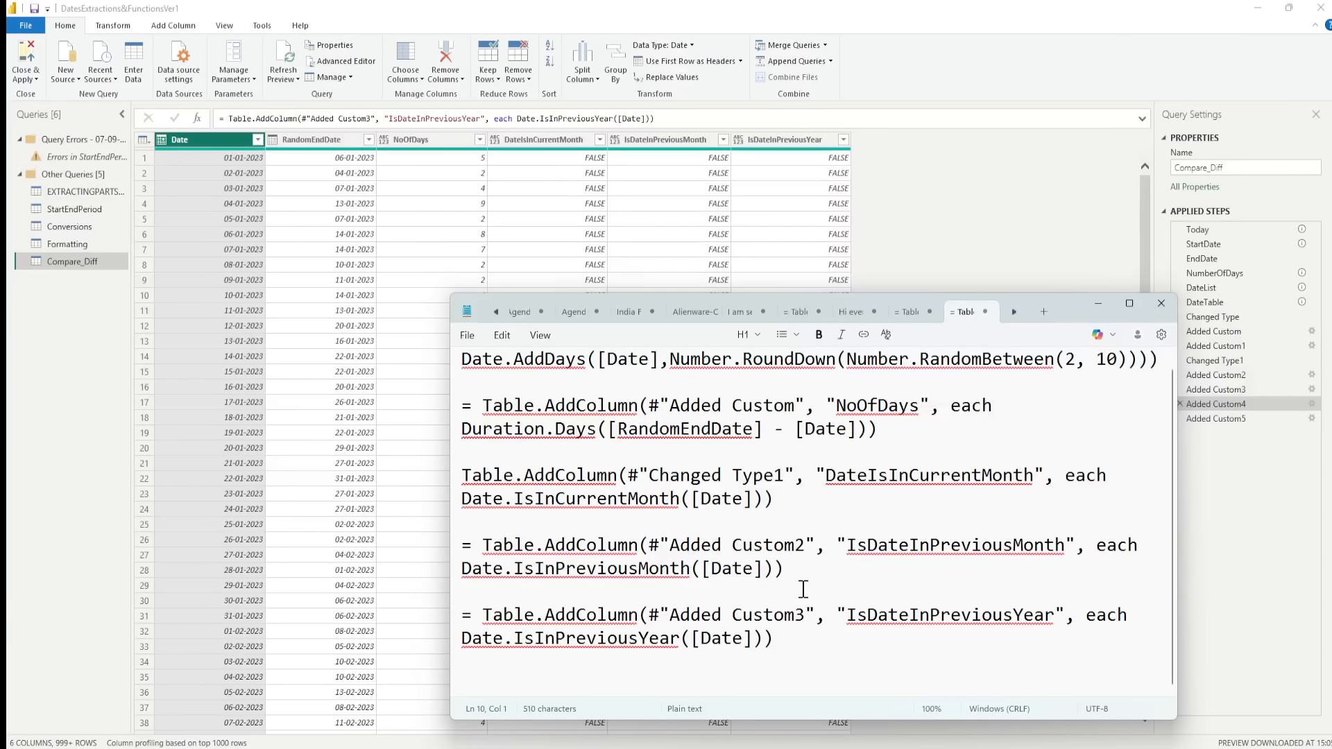
key("Return")
left_click(1215, 419)
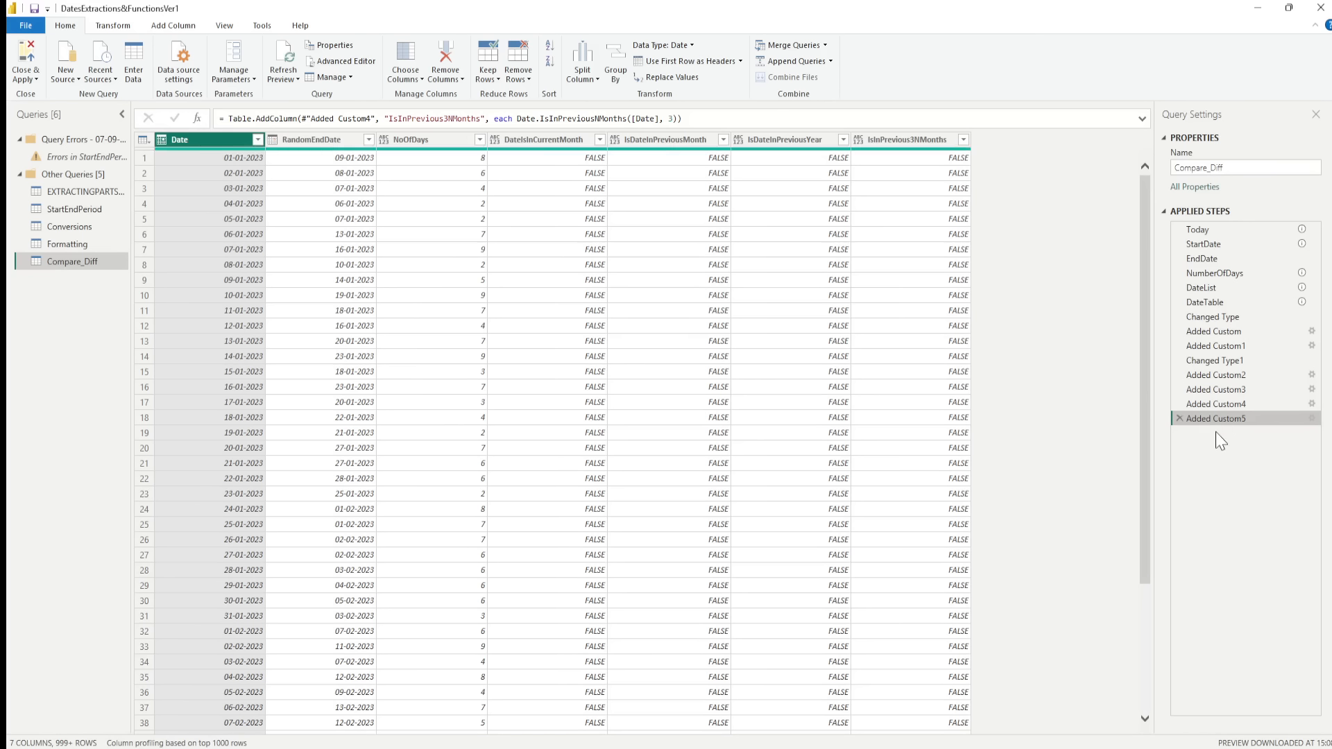
left_click_drag(683, 119, 229, 121)
key("ctrl+c")
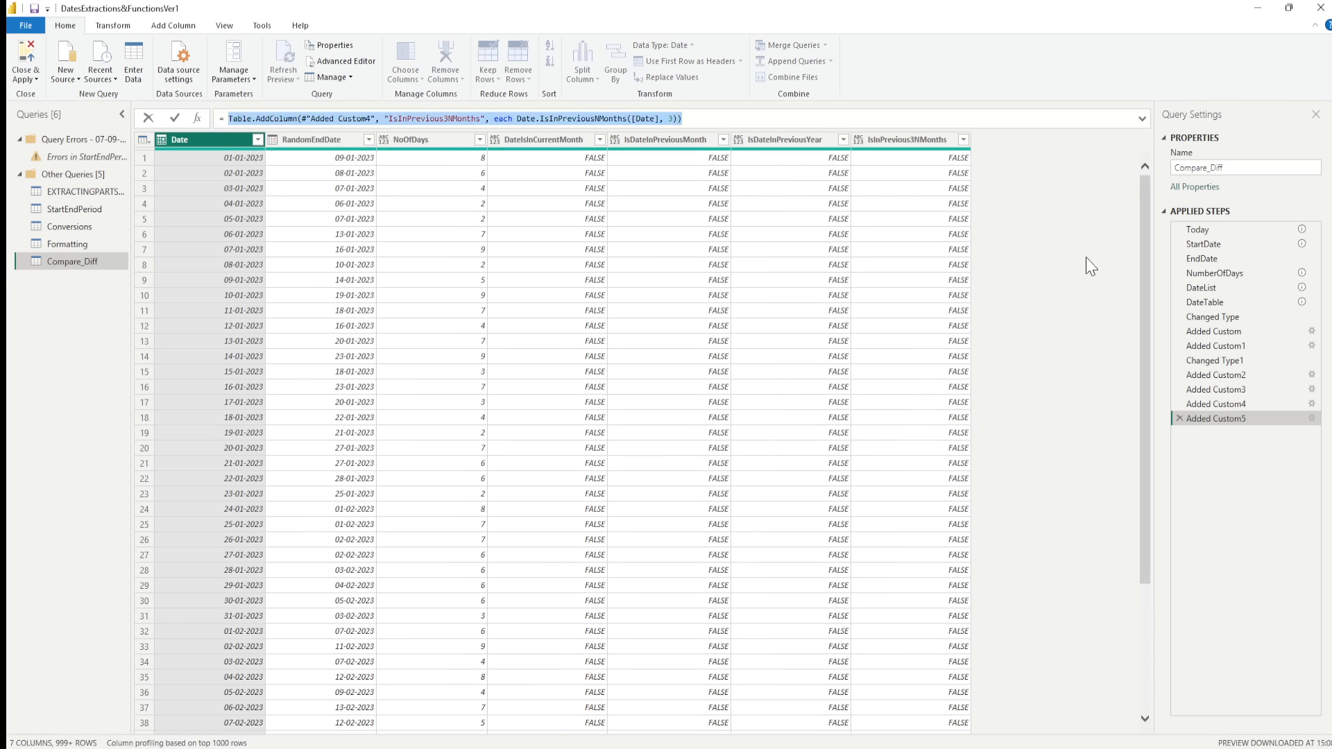
key("alt+Tab")
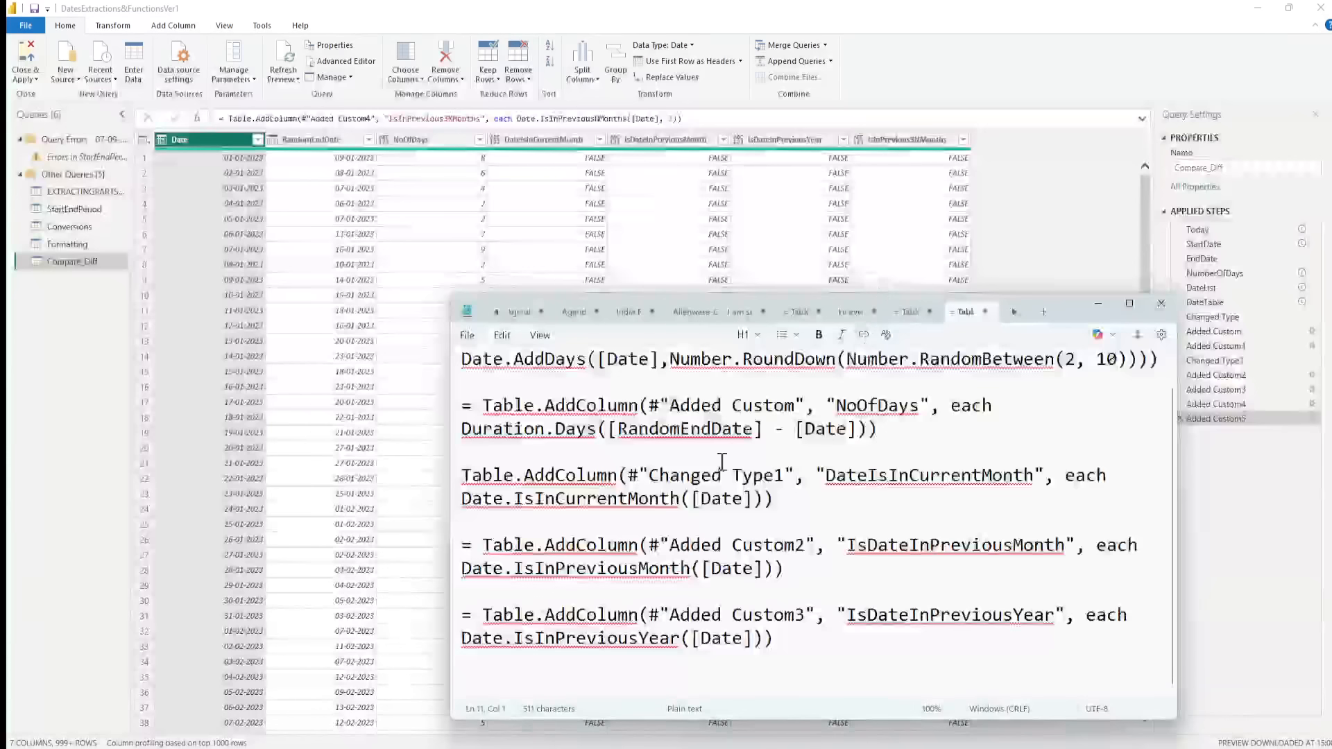
left_click(826, 648)
key("Return")
key("Return")
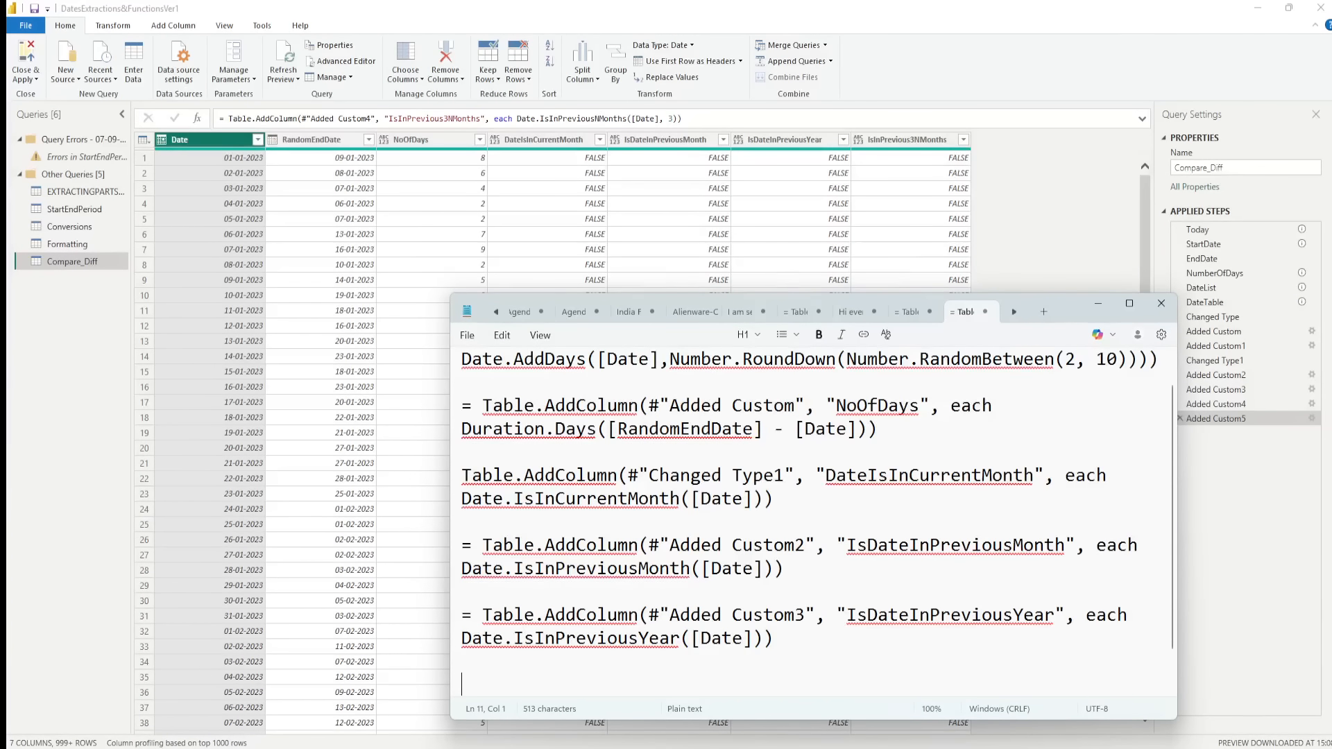
key("ctrl+v")
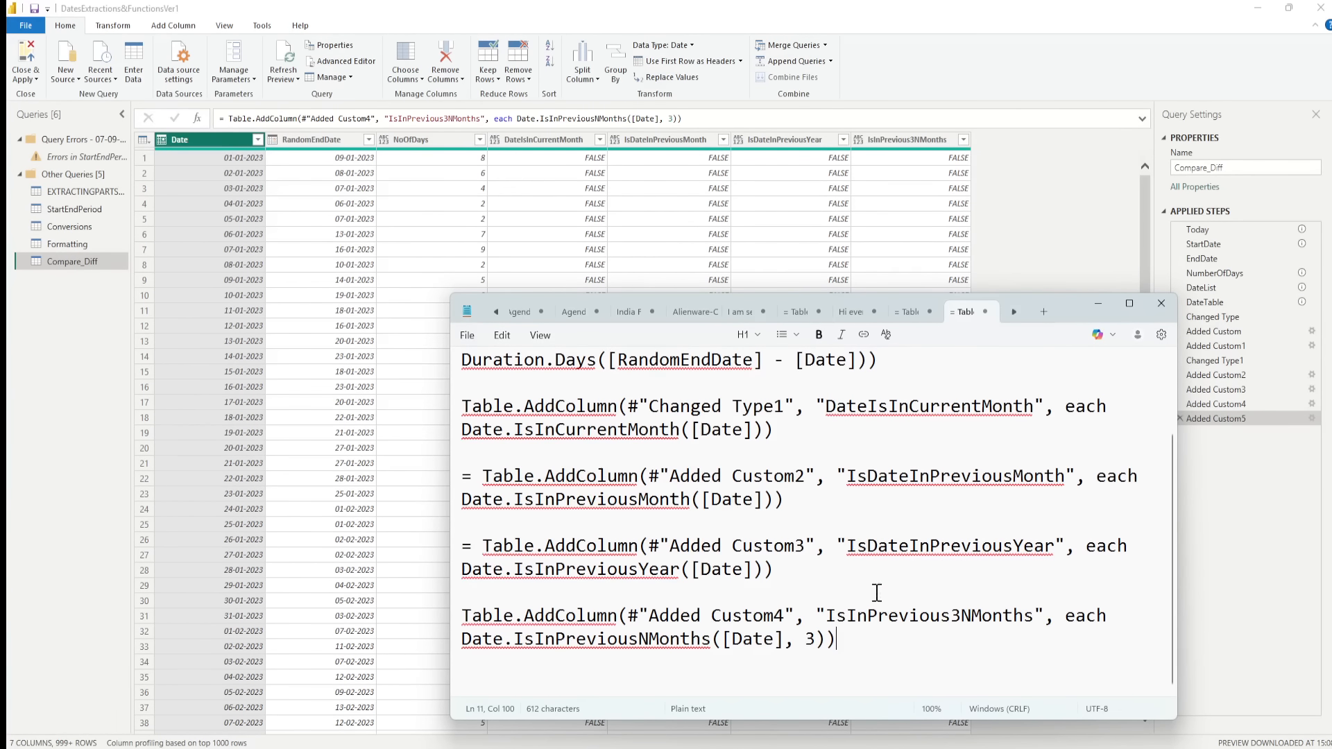
double_click(810, 638)
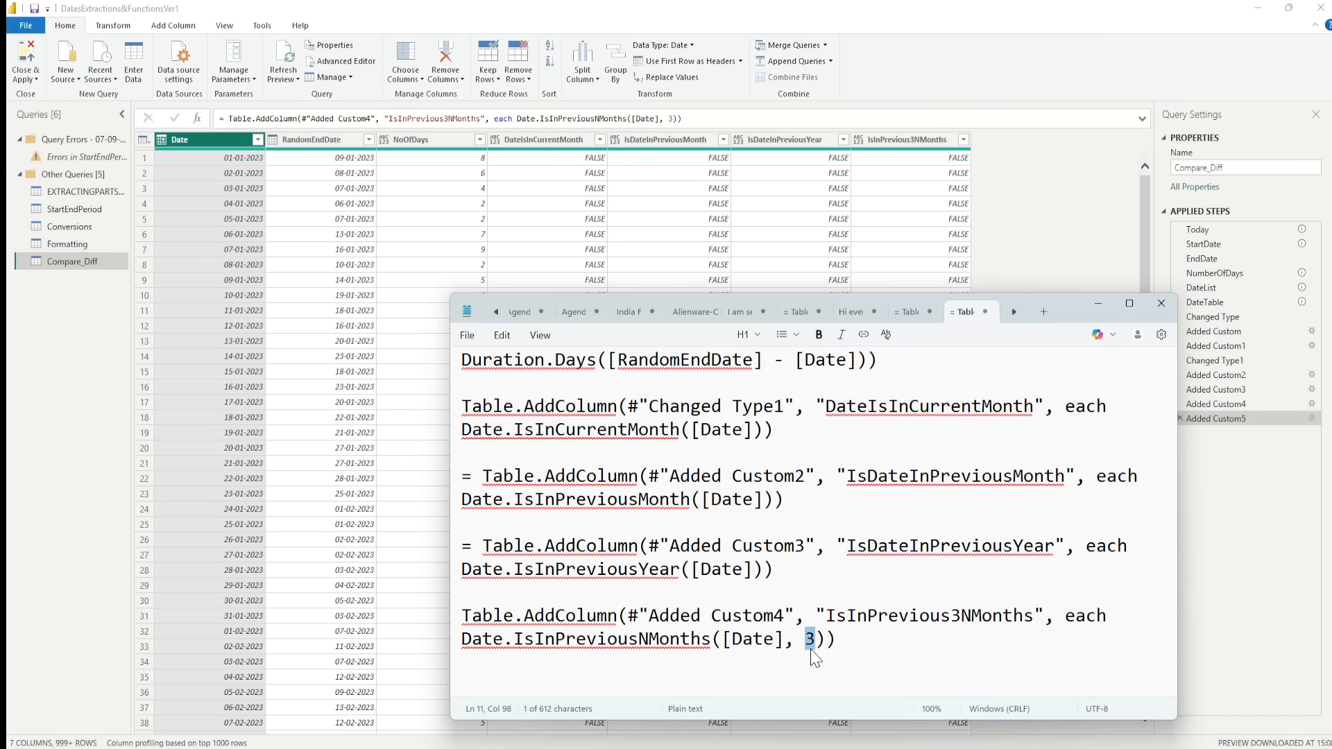
Put away the Notepad note and the Power Query Editor window to return to the report's Comparisons & Differences page.
left_click(1161, 305)
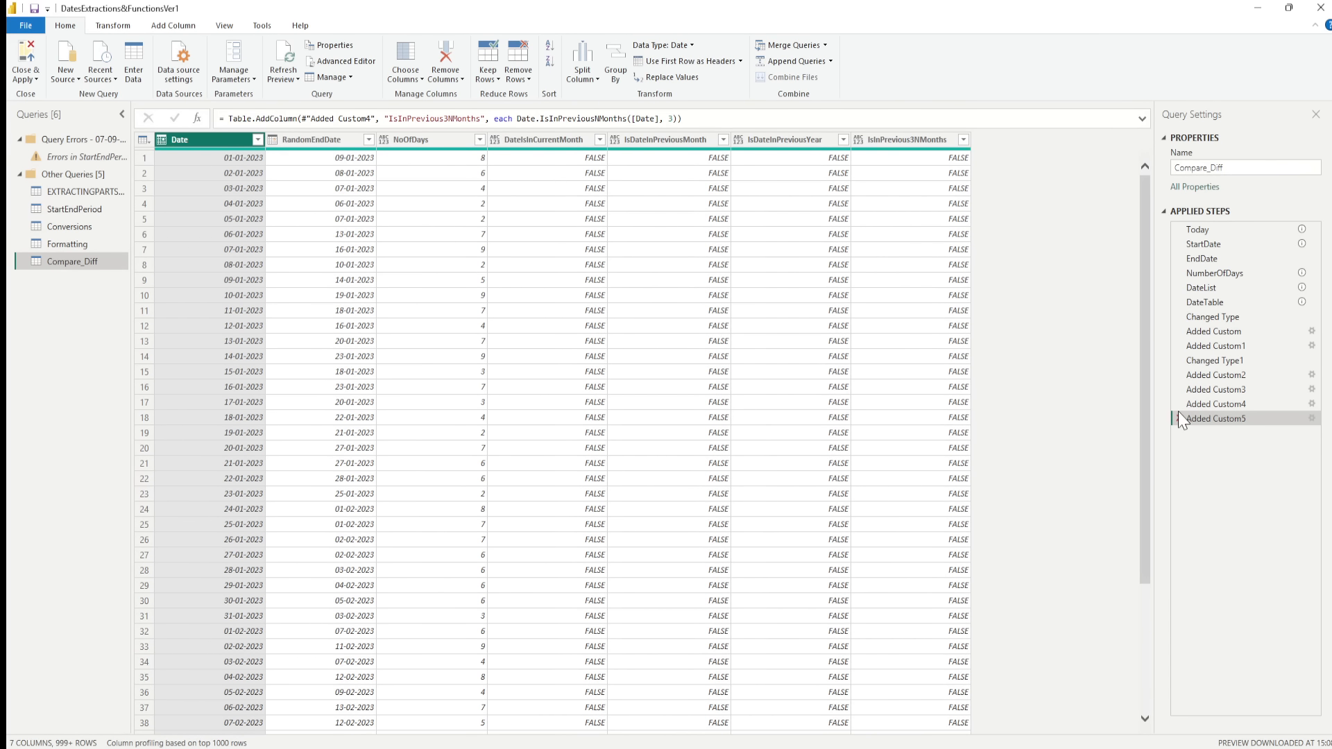
left_click(172, 25)
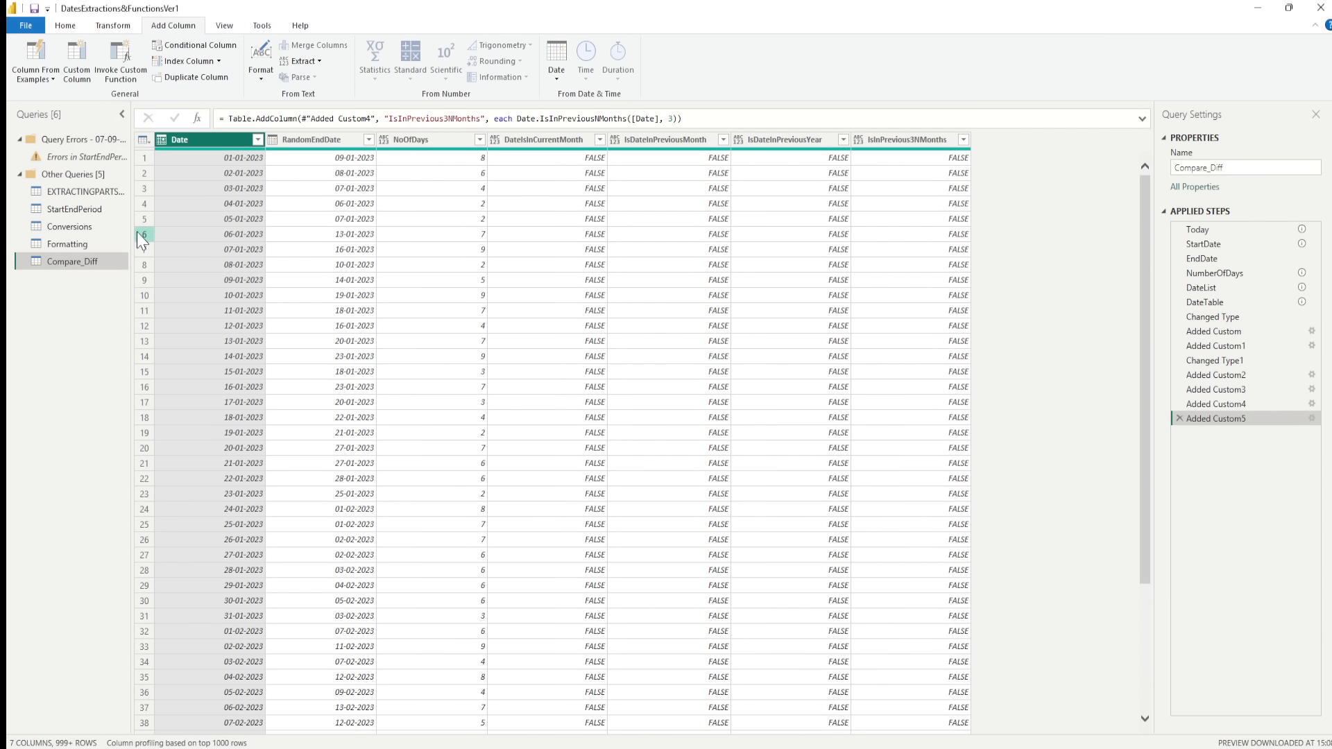
left_click(66, 28)
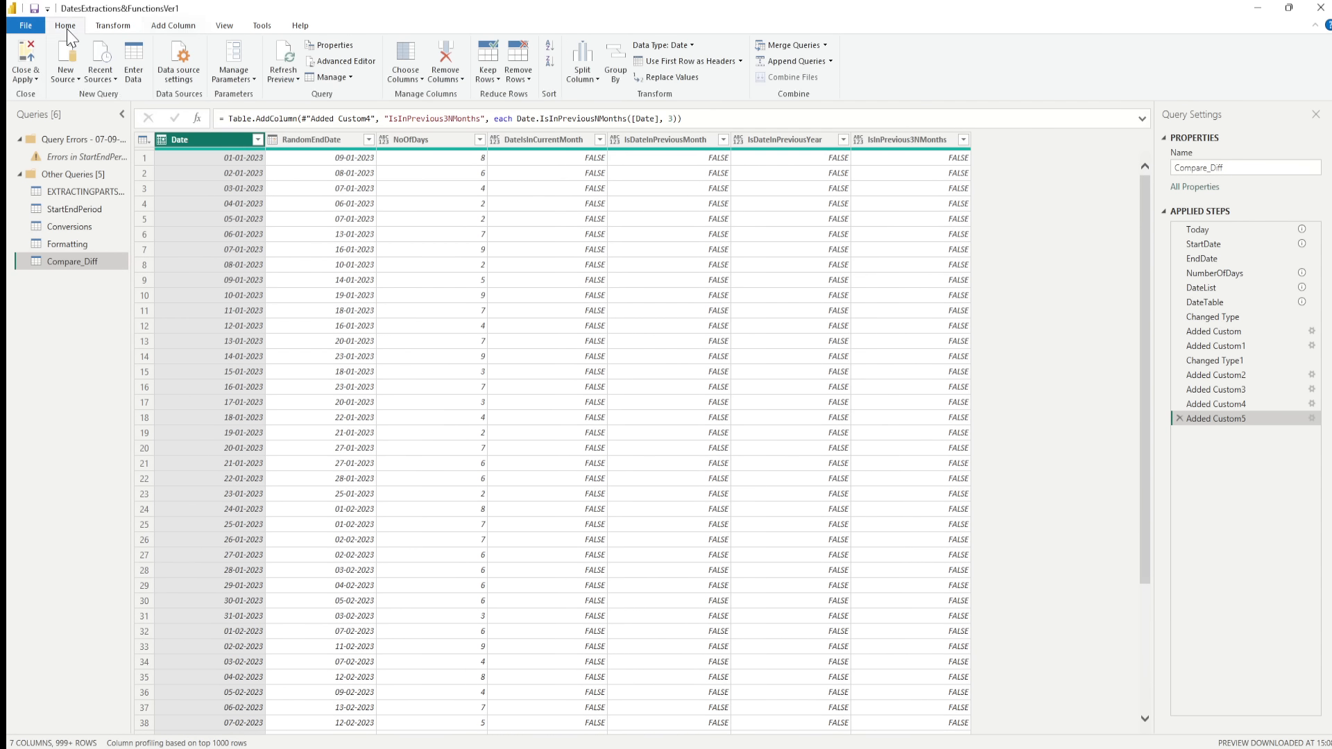
left_click(24, 79)
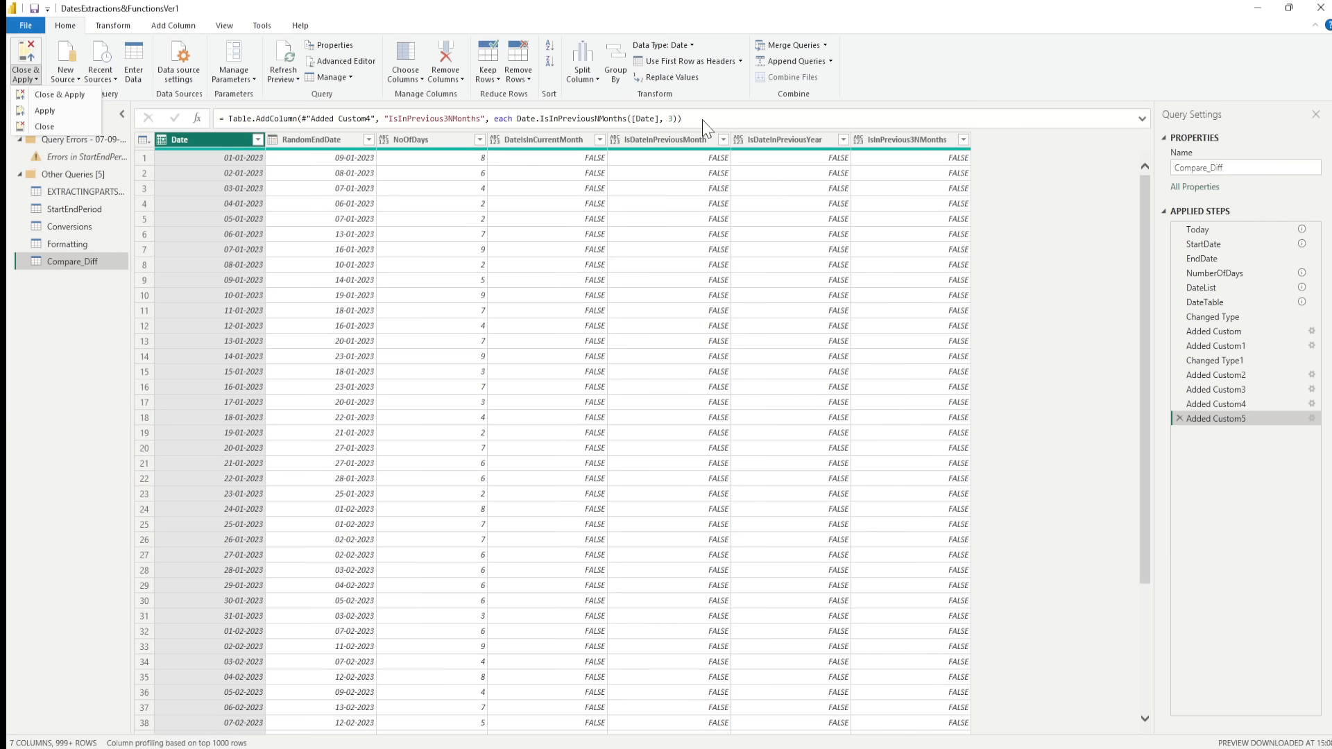
left_click(1257, 8)
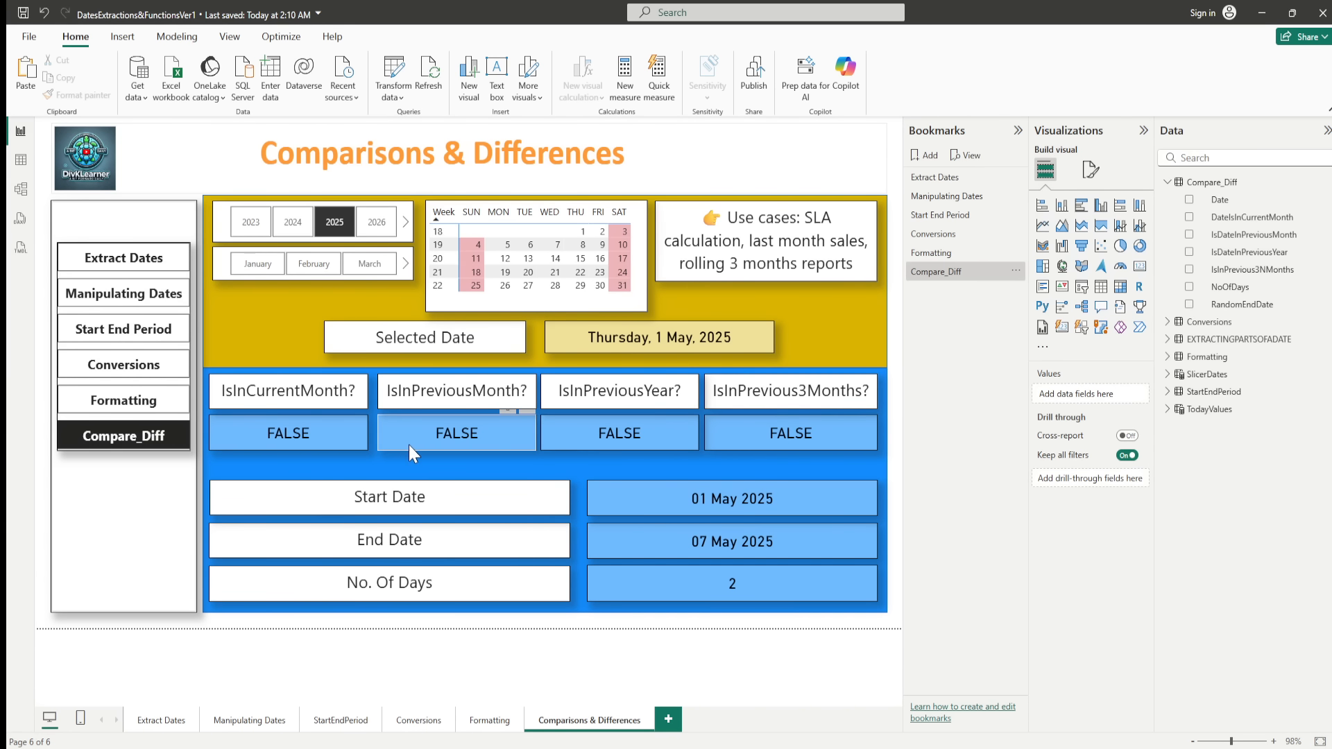
Examine which Compare_Diff fields feed the four comparison result cards and the End Date and No. Of Days cards.
left_click(326, 441)
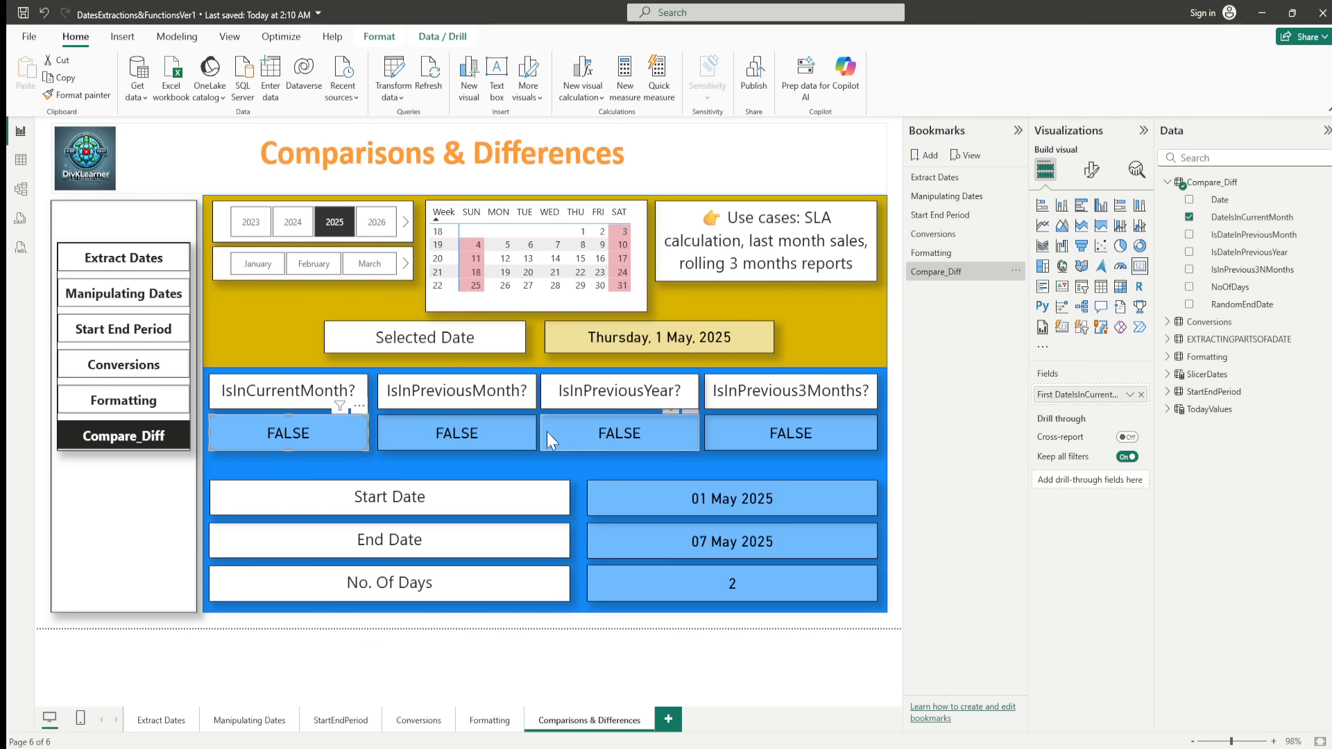
left_click(520, 434)
left_click(605, 426)
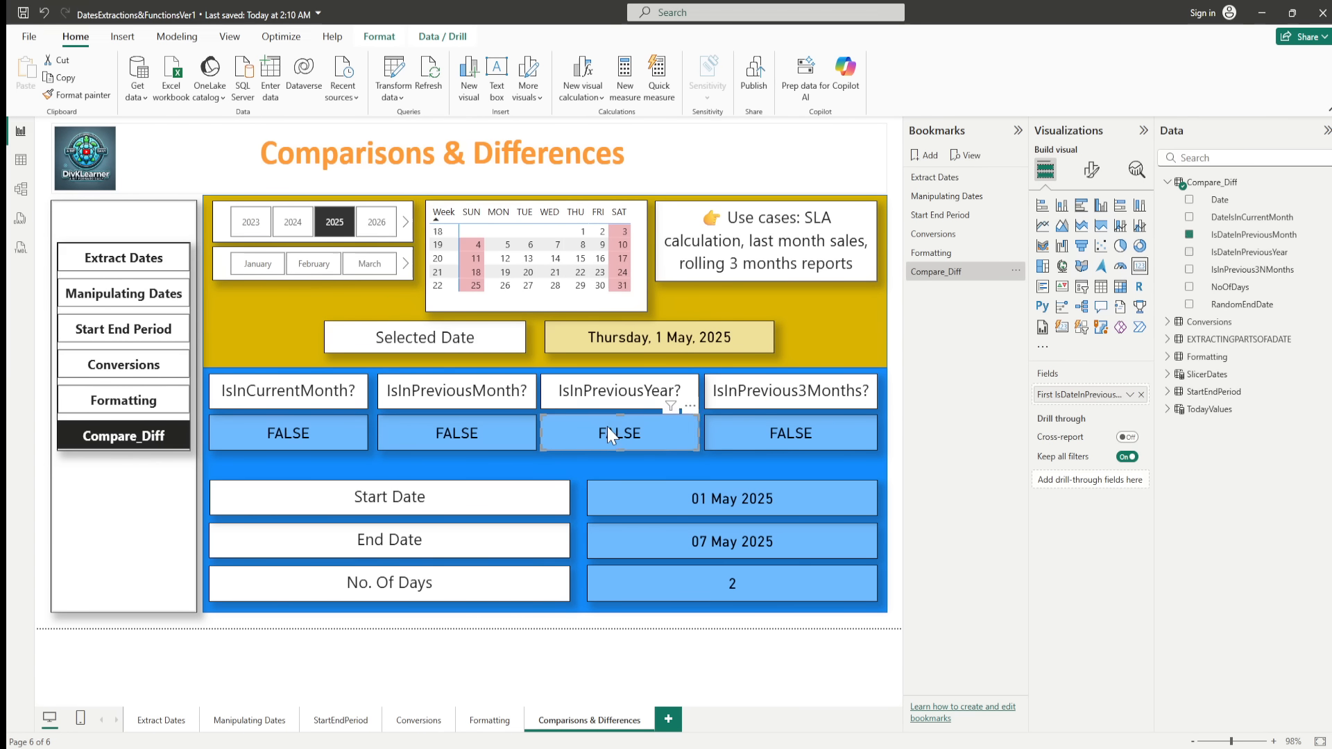
left_click(750, 433)
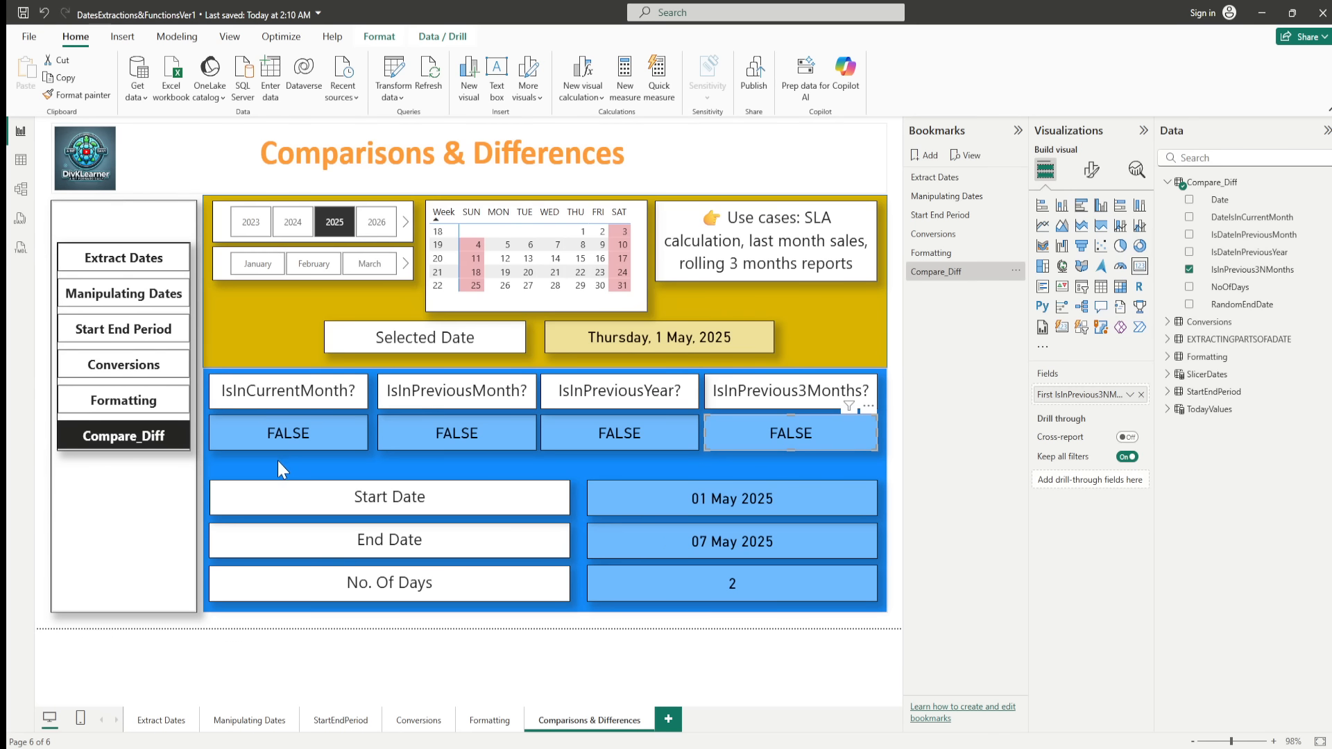
left_click(692, 548)
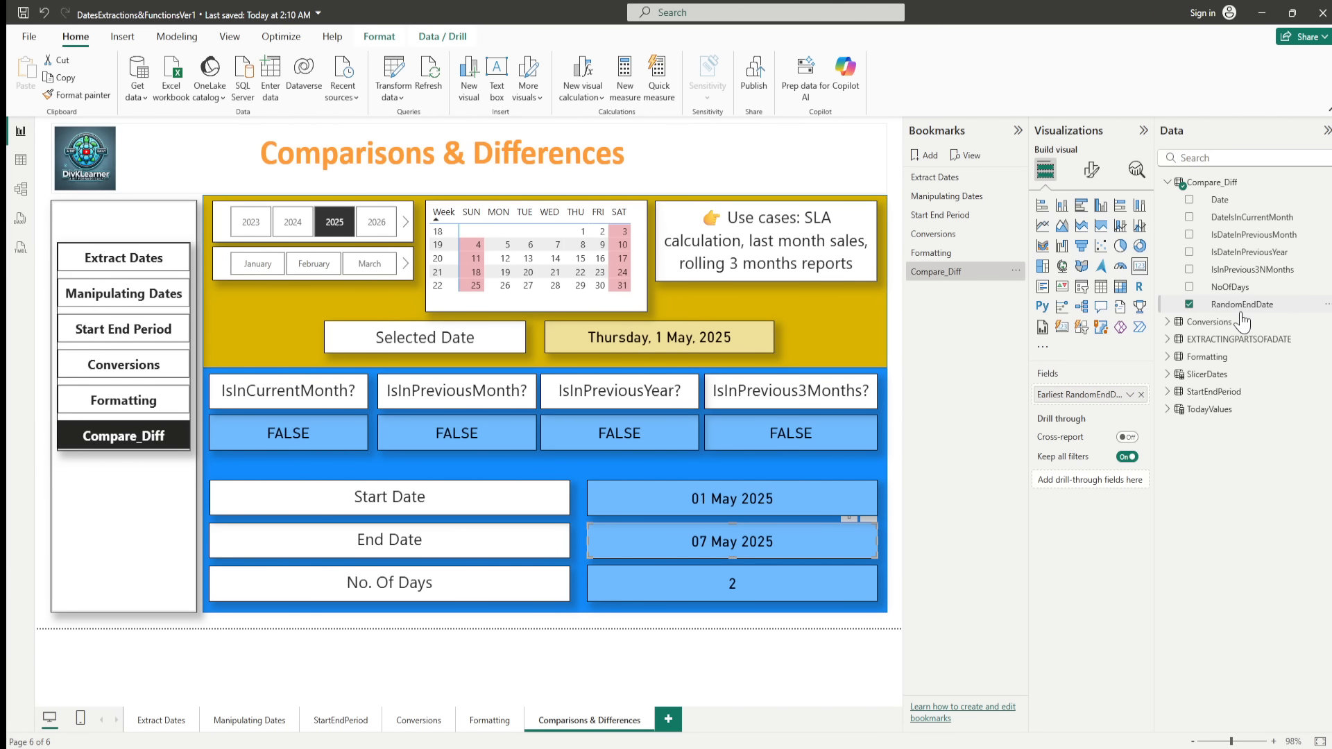
left_click(700, 588)
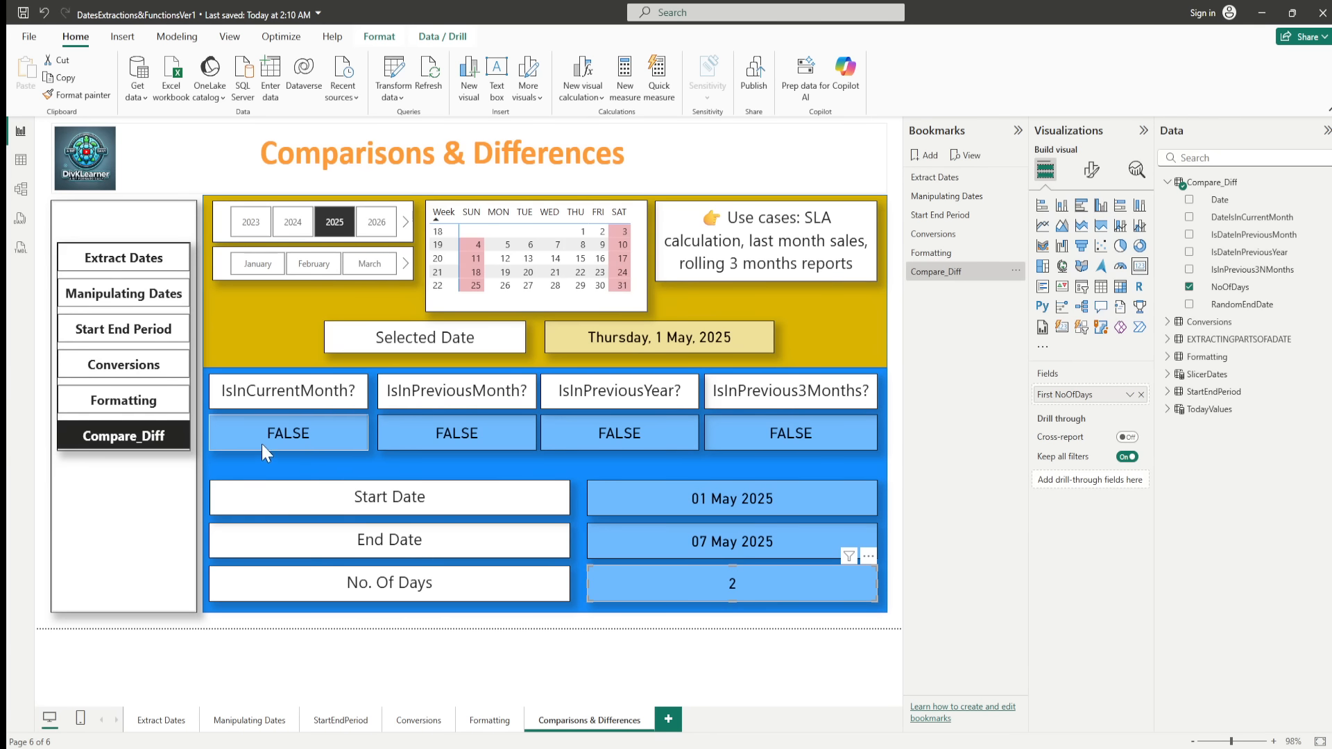
Go through the result cards again from IsInCurrentMonth to the start date, end date and day count, matching each to its Compare_Diff field.
left_click(301, 435)
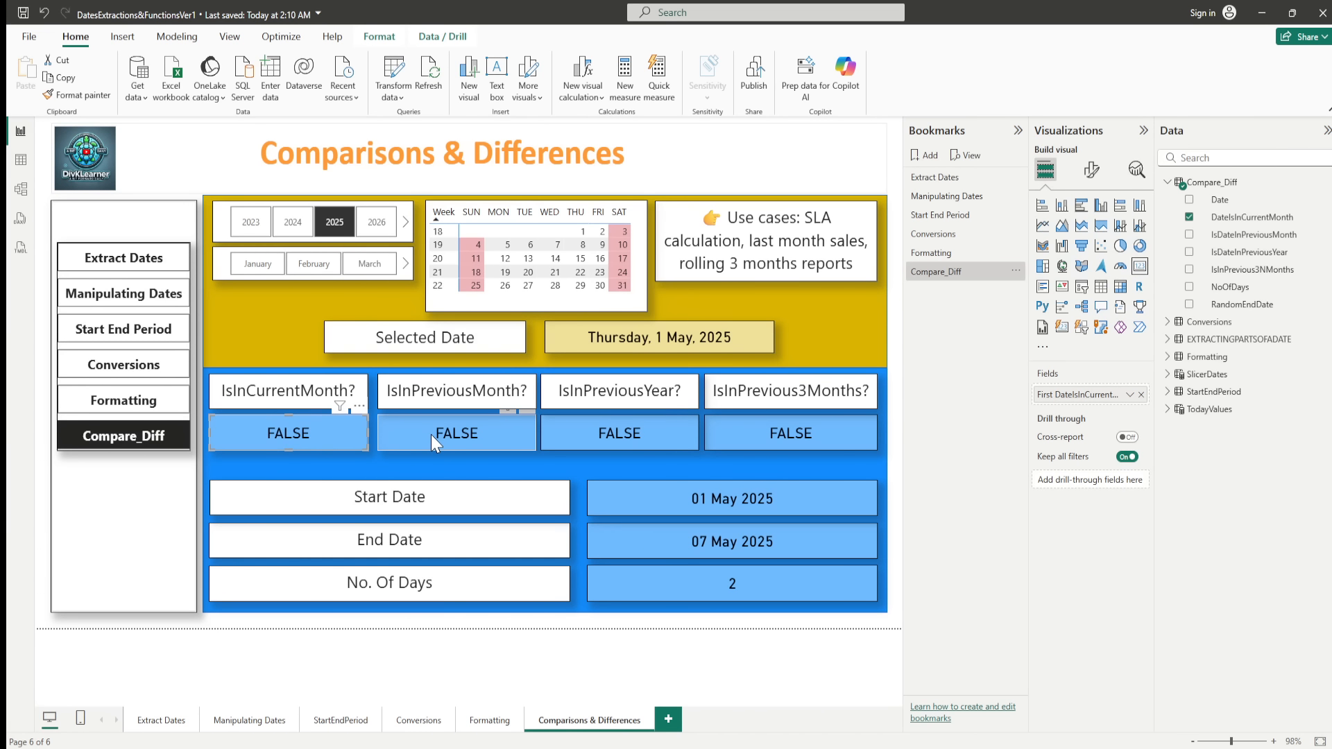
left_click(430, 434)
left_click(302, 444)
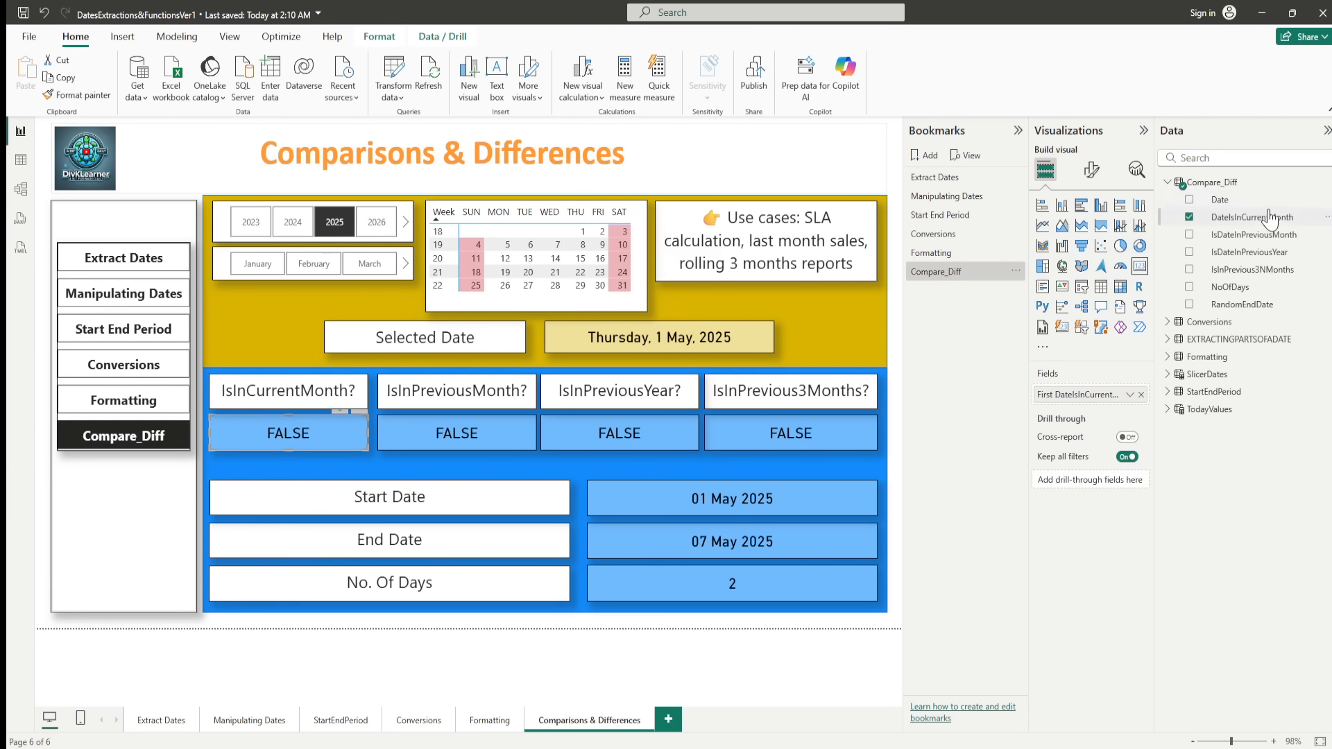
left_click(463, 433)
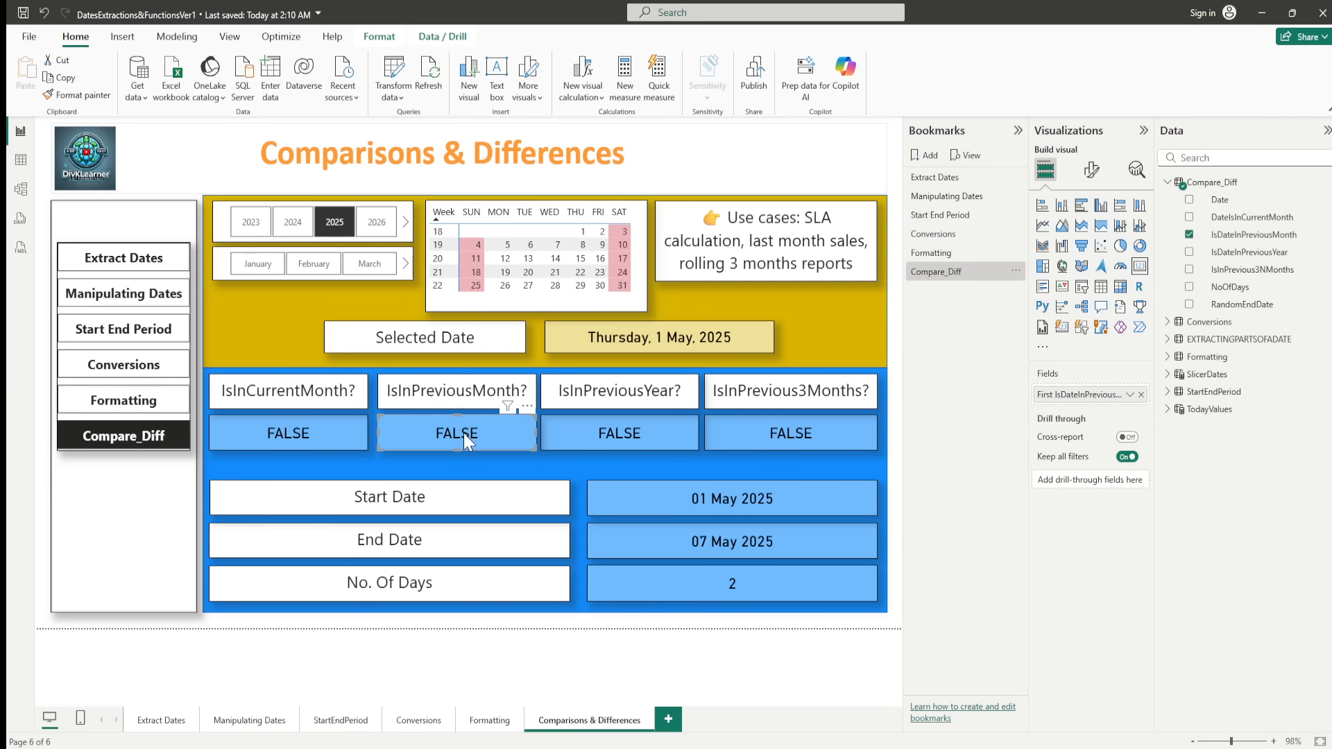
left_click(577, 439)
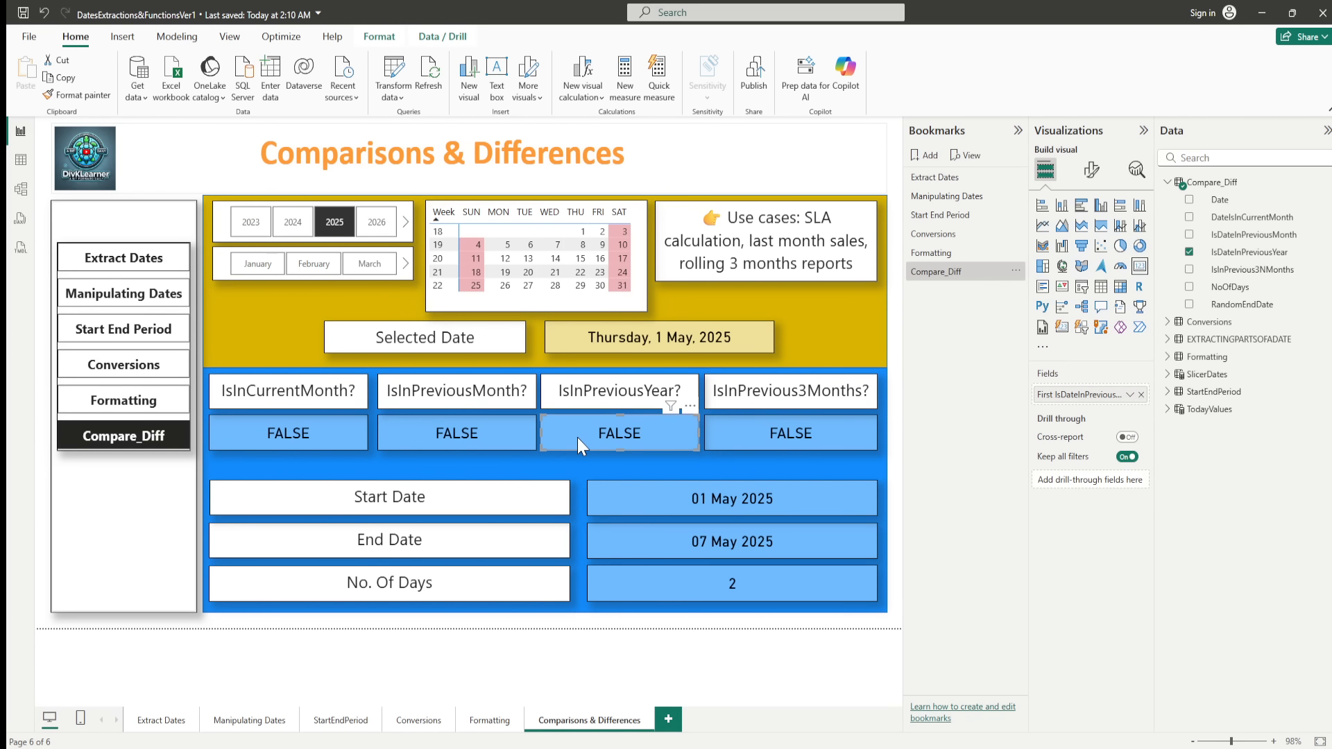
left_click(776, 428)
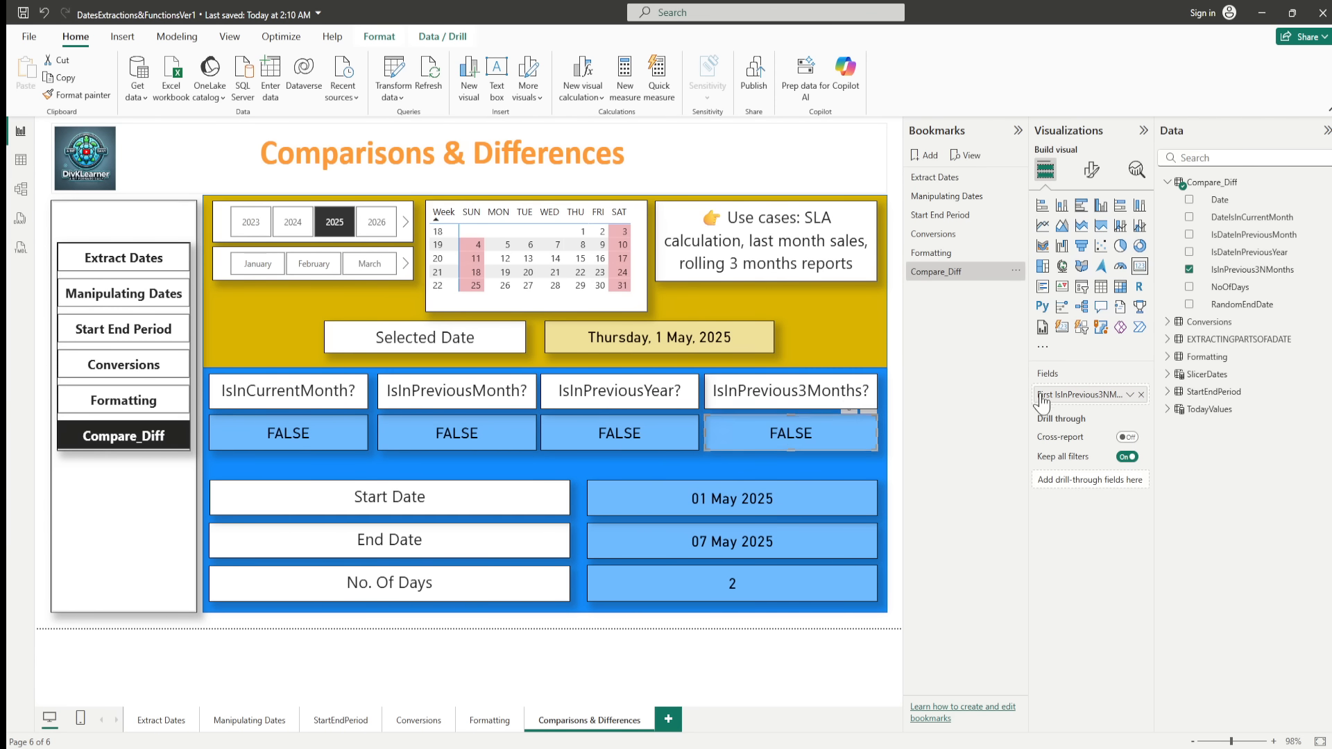
left_click(751, 493)
left_click(763, 551)
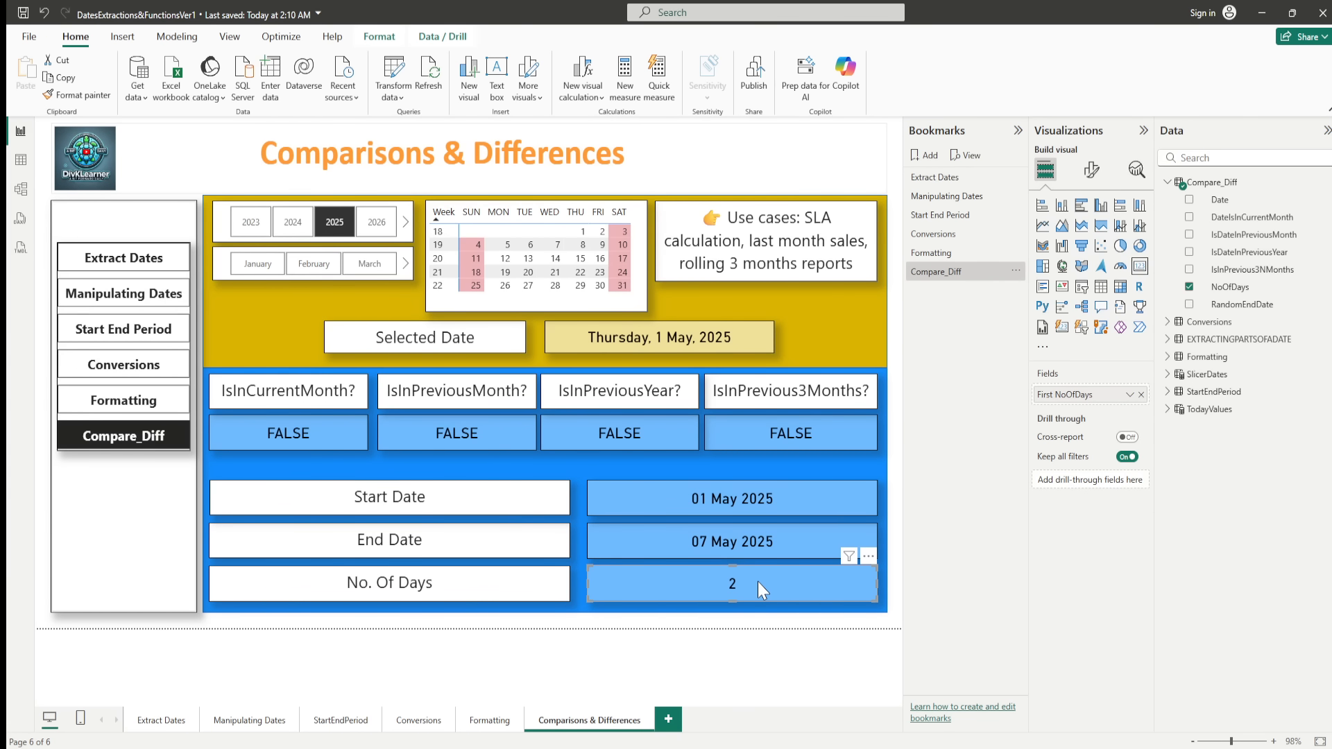
Check the comparison and day-count cards for 5 May 2025, 25 June 2025 and 1 June 2025.
left_click(507, 246)
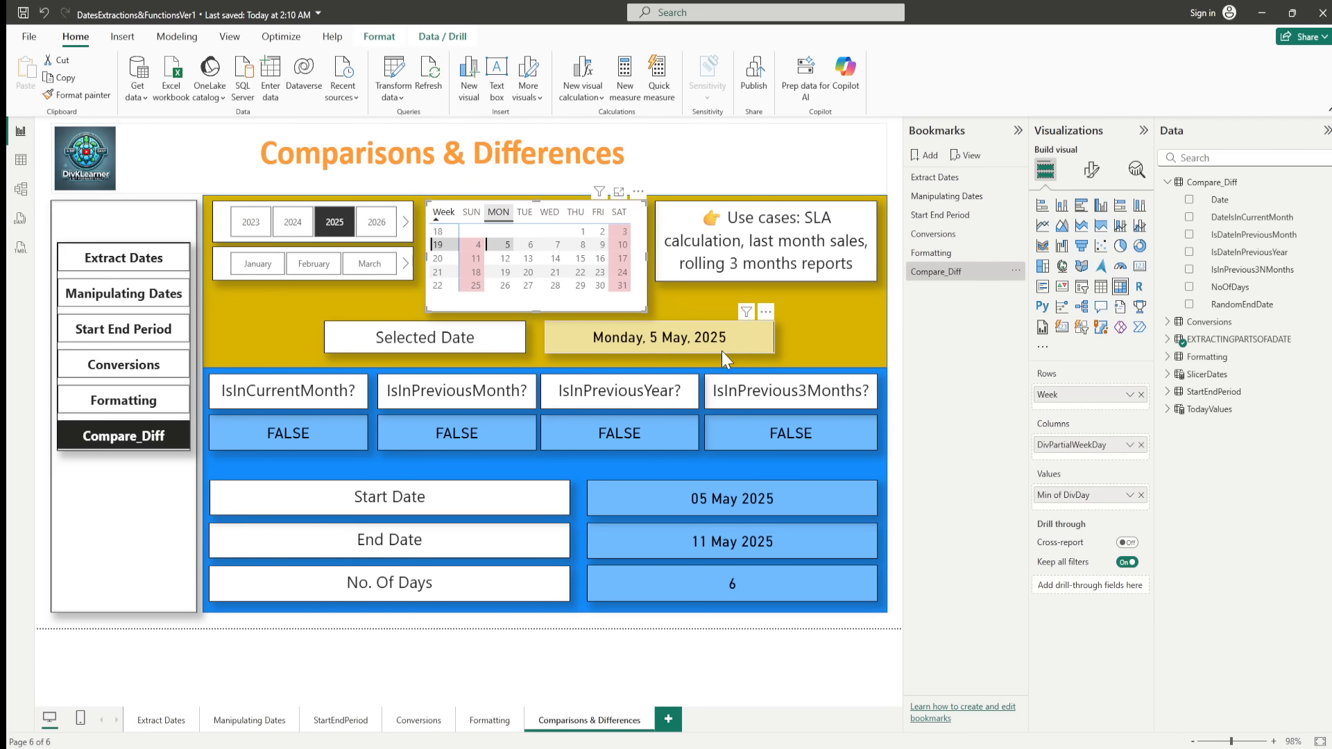
left_click(404, 271)
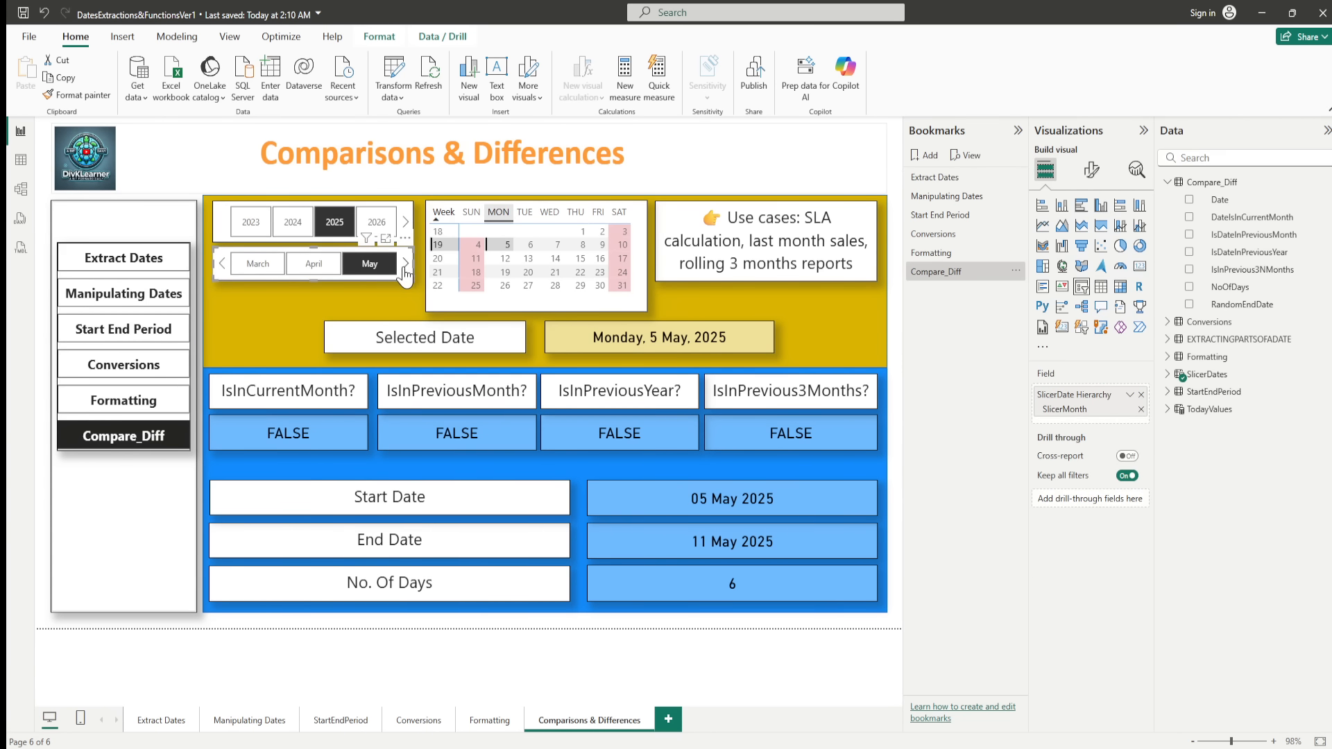
left_click(405, 271)
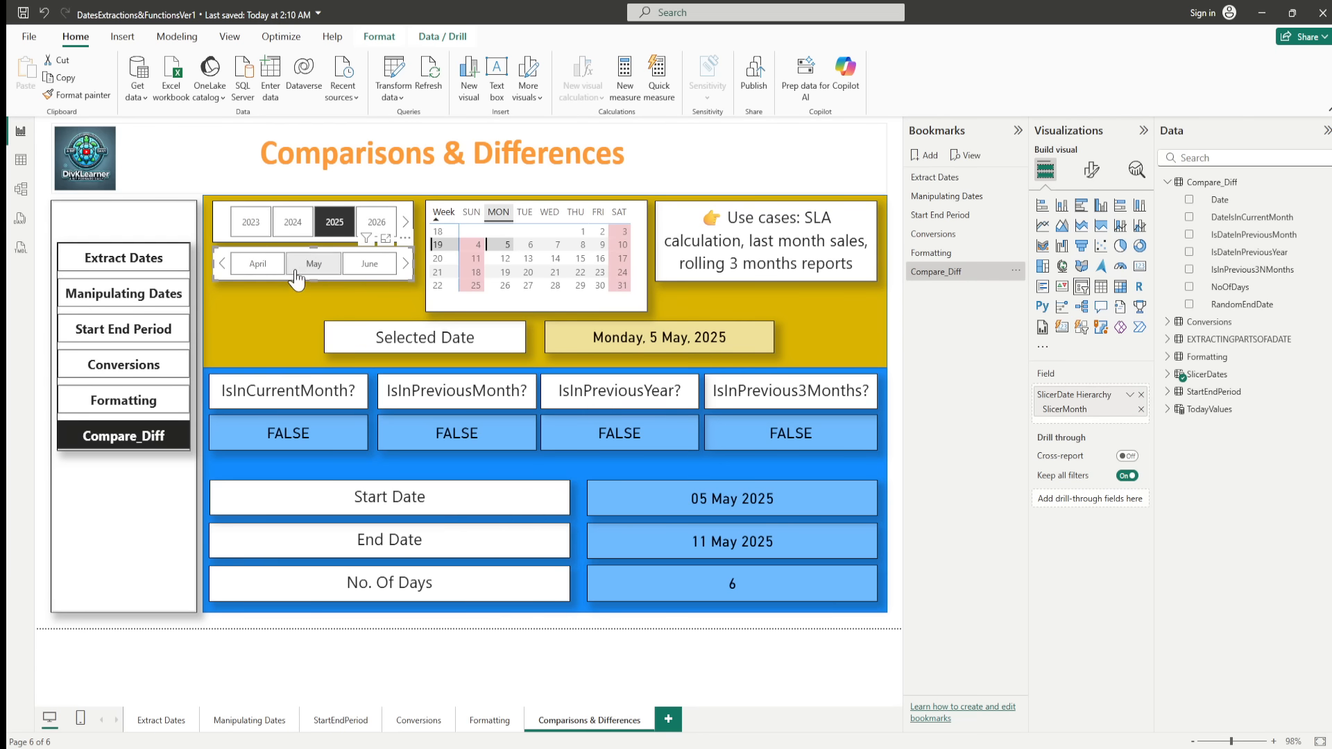
left_click(369, 263)
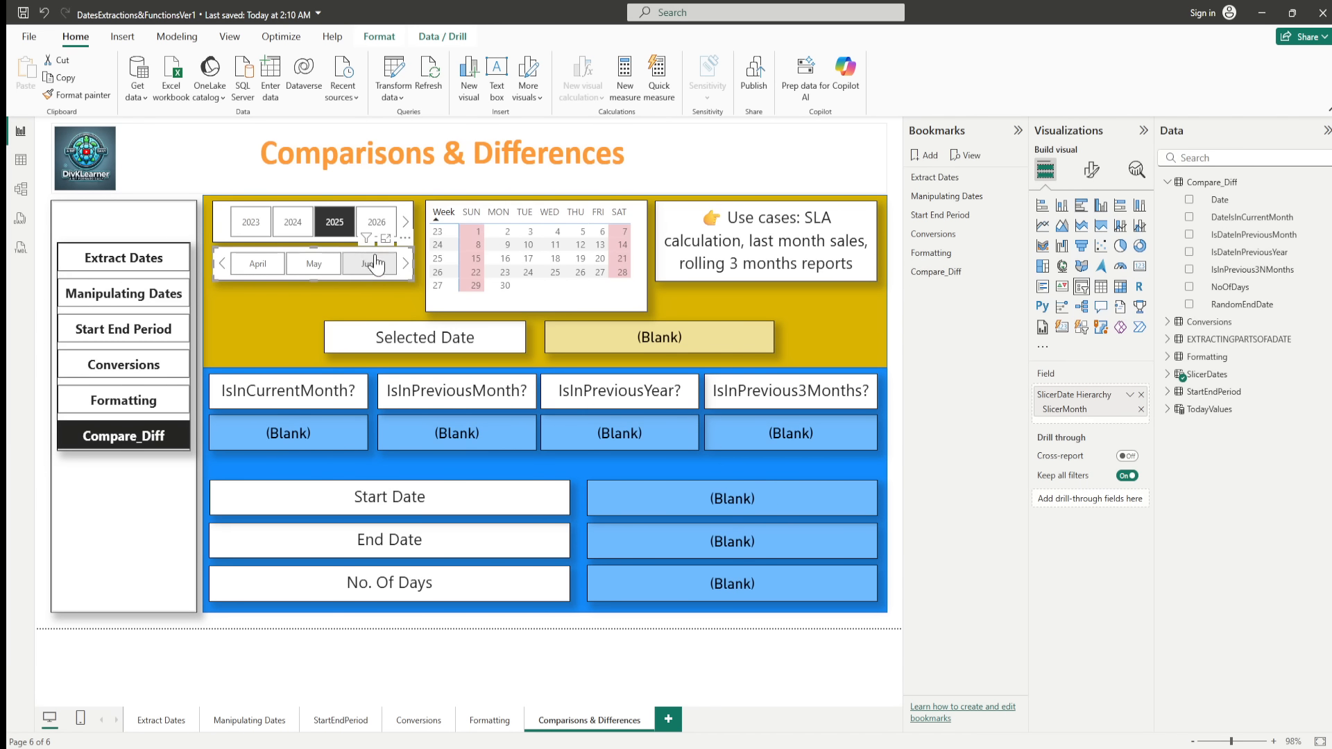
left_click(557, 282)
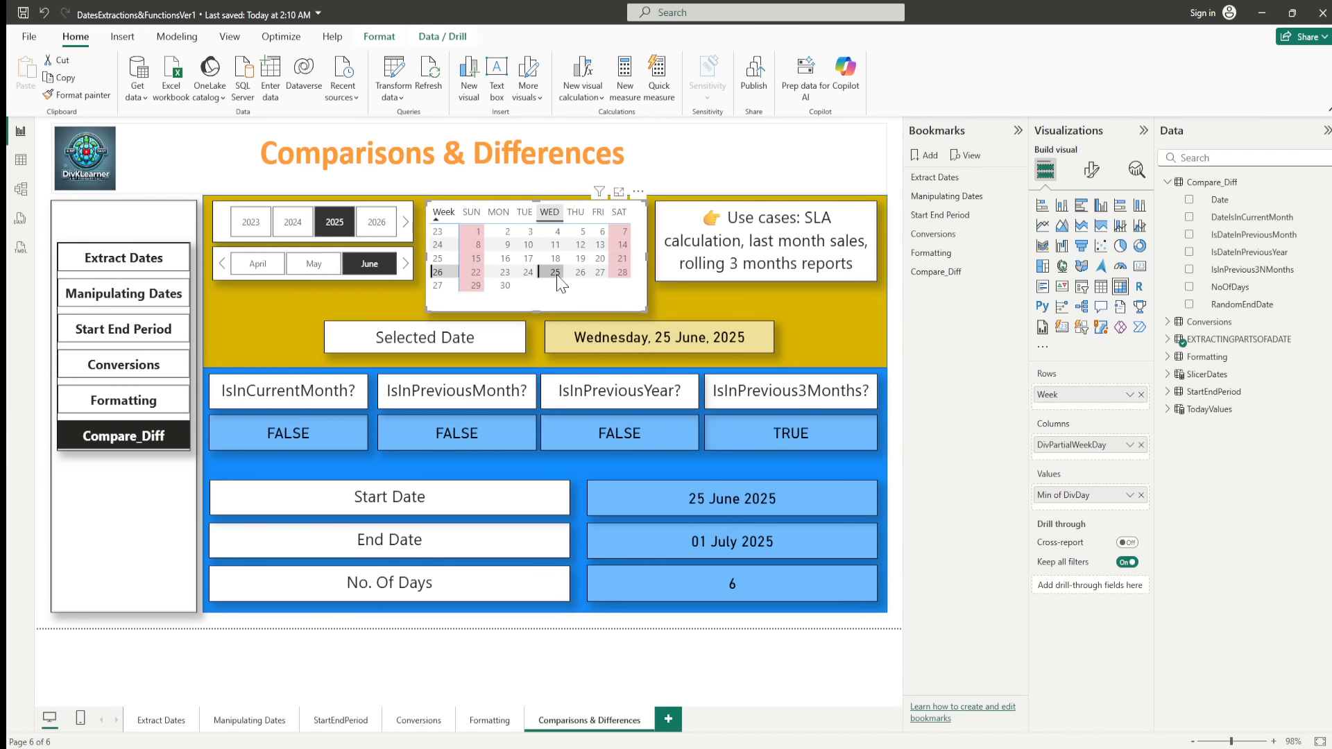
left_click(478, 233)
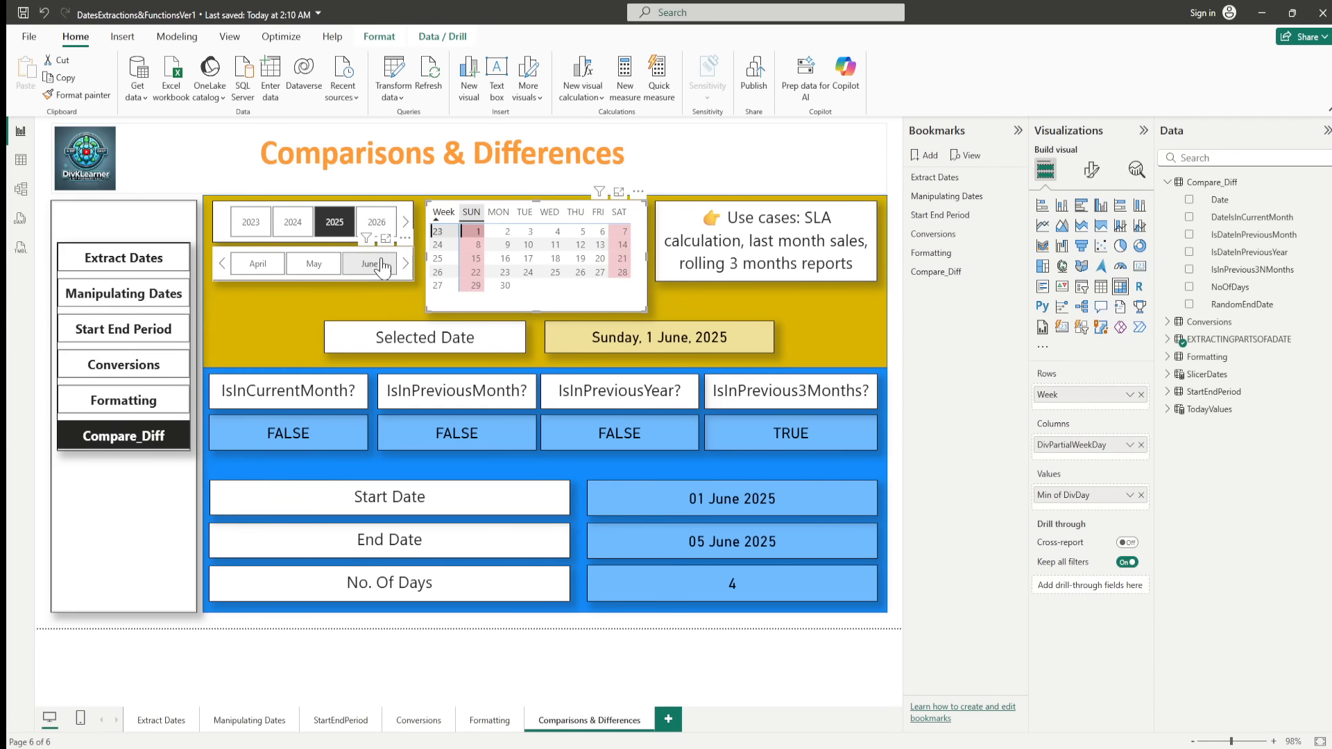
Check the comparison cards for 29 July 2025 and 1 August 2025 using the month slicer and calendar.
left_click(406, 263)
left_click(406, 264)
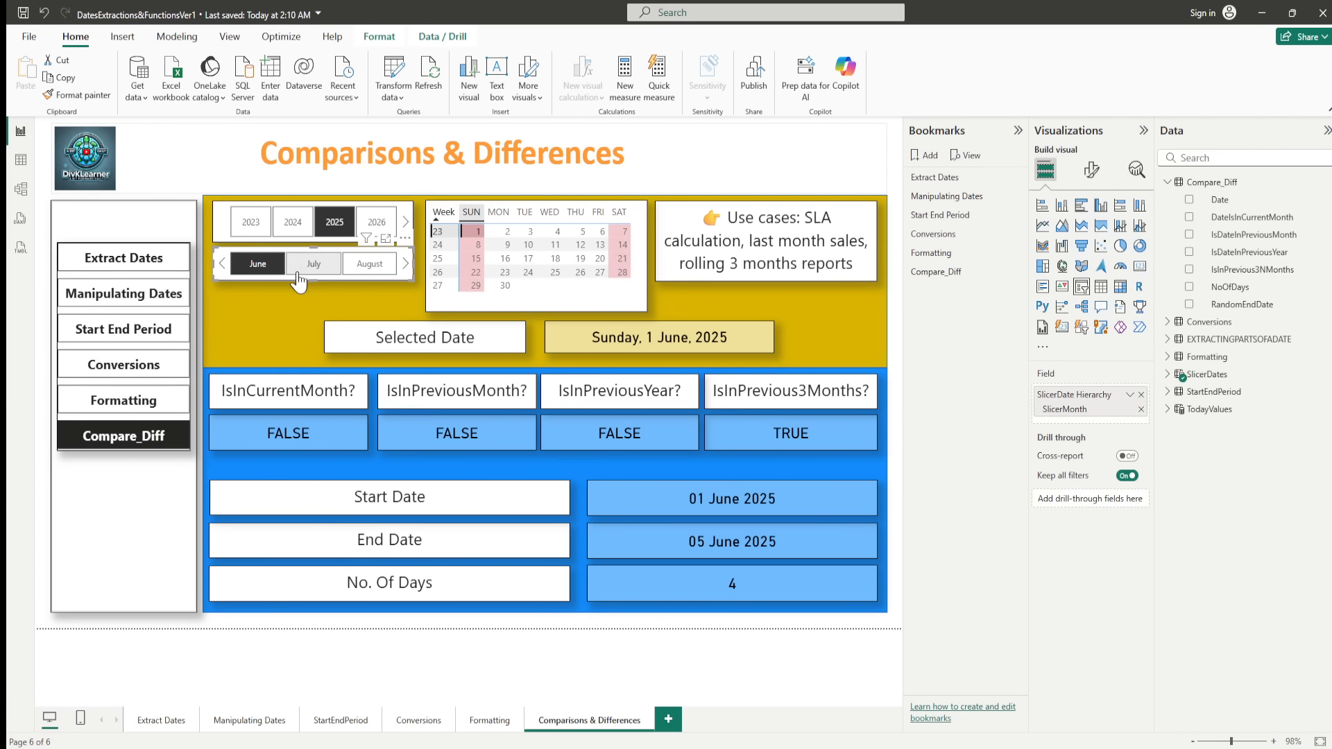
left_click(299, 269)
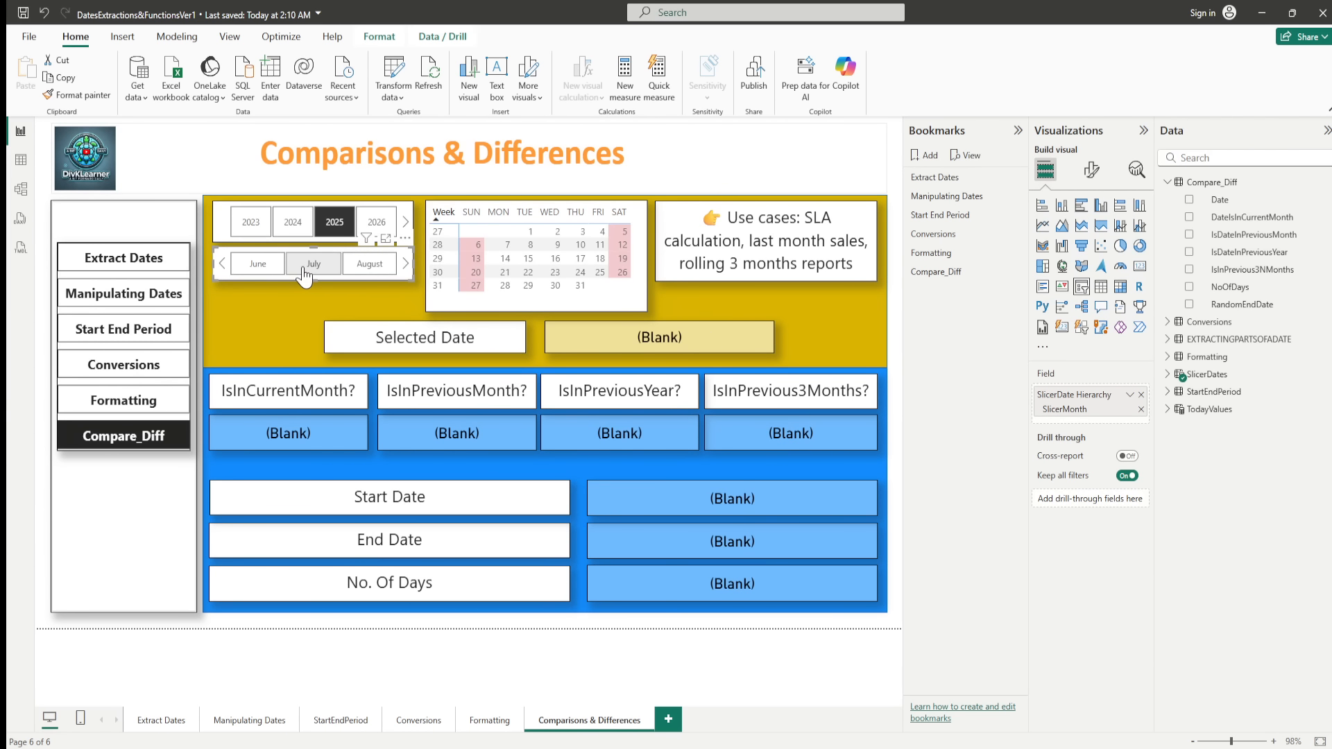
left_click(528, 285)
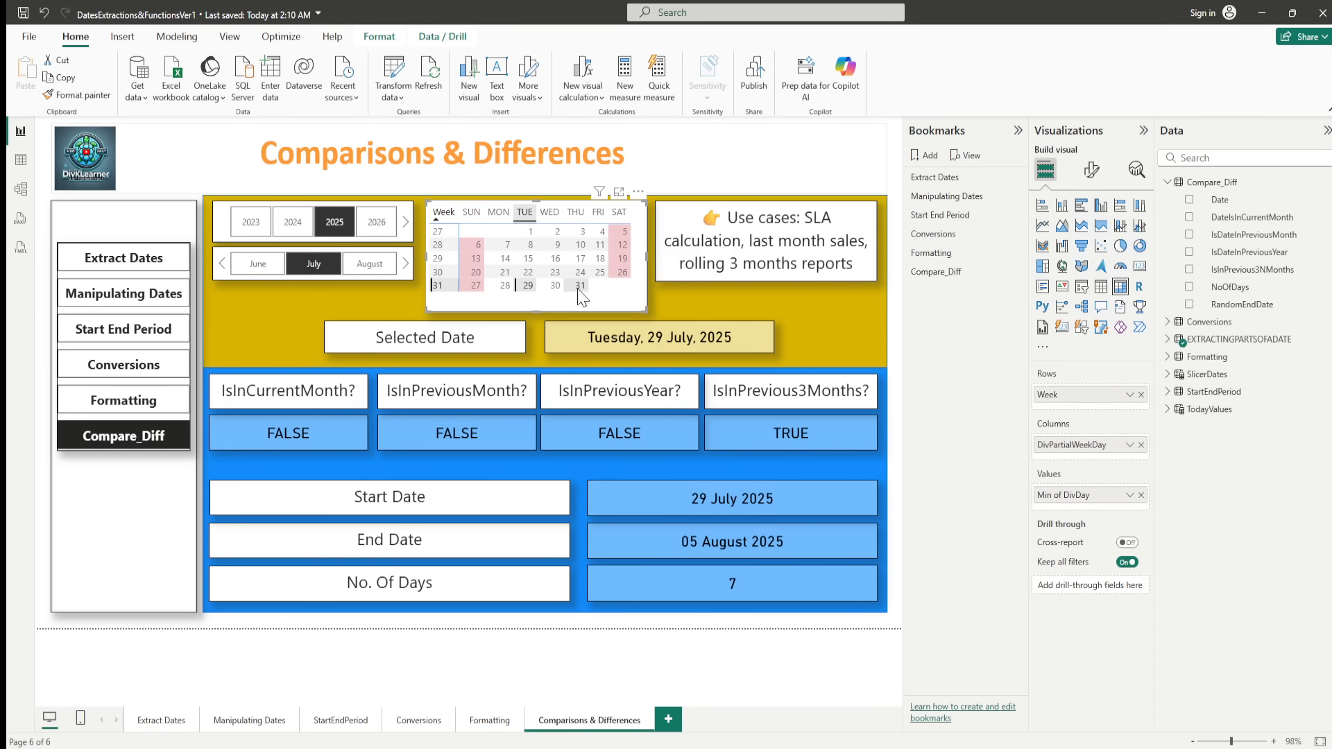
left_click(369, 264)
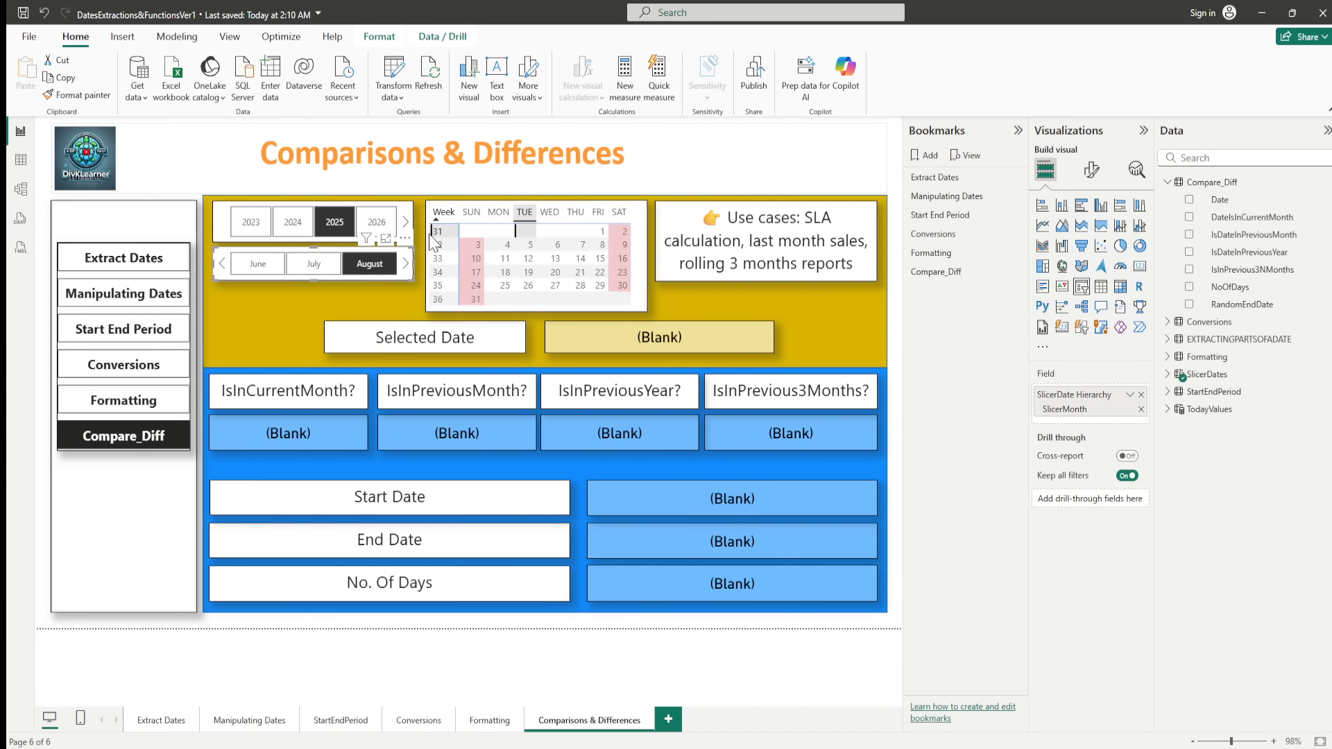
left_click(601, 232)
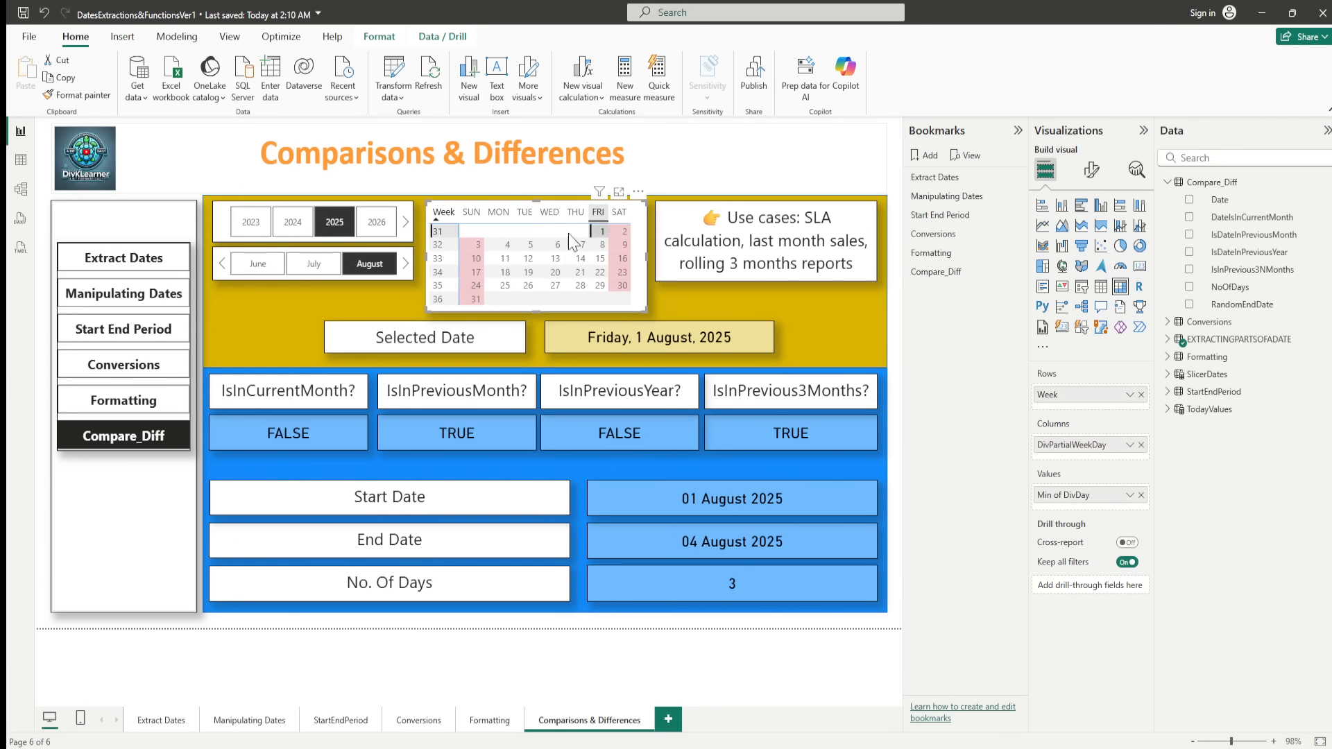
Filter the page to September 2025 and select the 23rd in the calendar to check the current-month comparison.
left_click(404, 269)
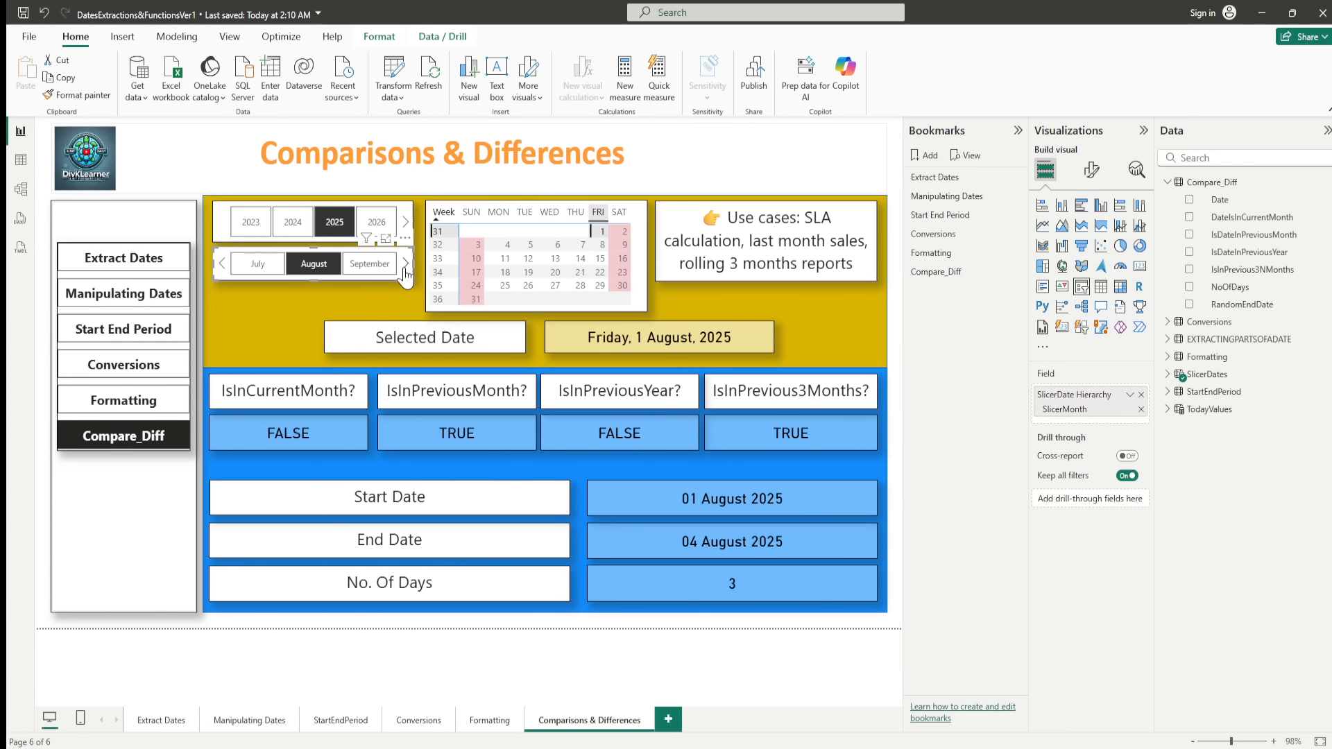
left_click(366, 264)
left_click(528, 272)
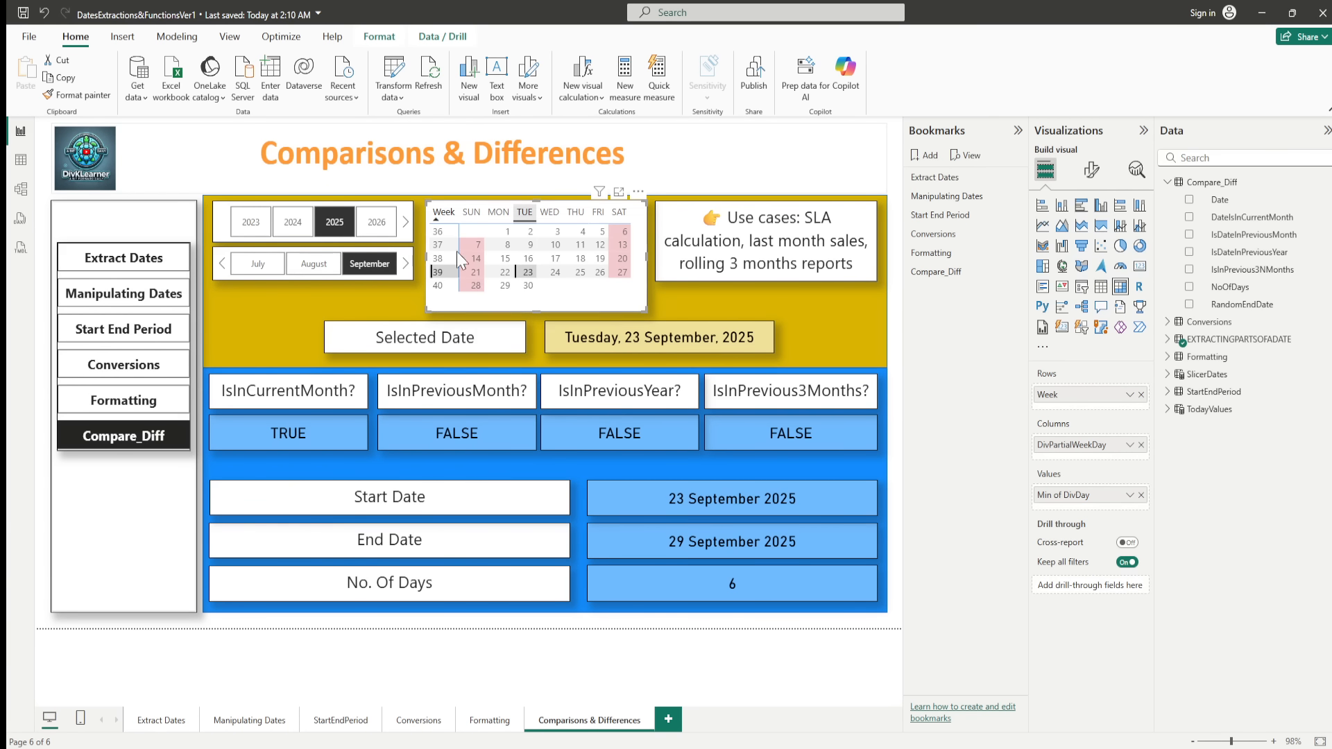
Switch the year to 2024, choose December and select the 31st in the calendar to check the previous-year comparison.
left_click(293, 223)
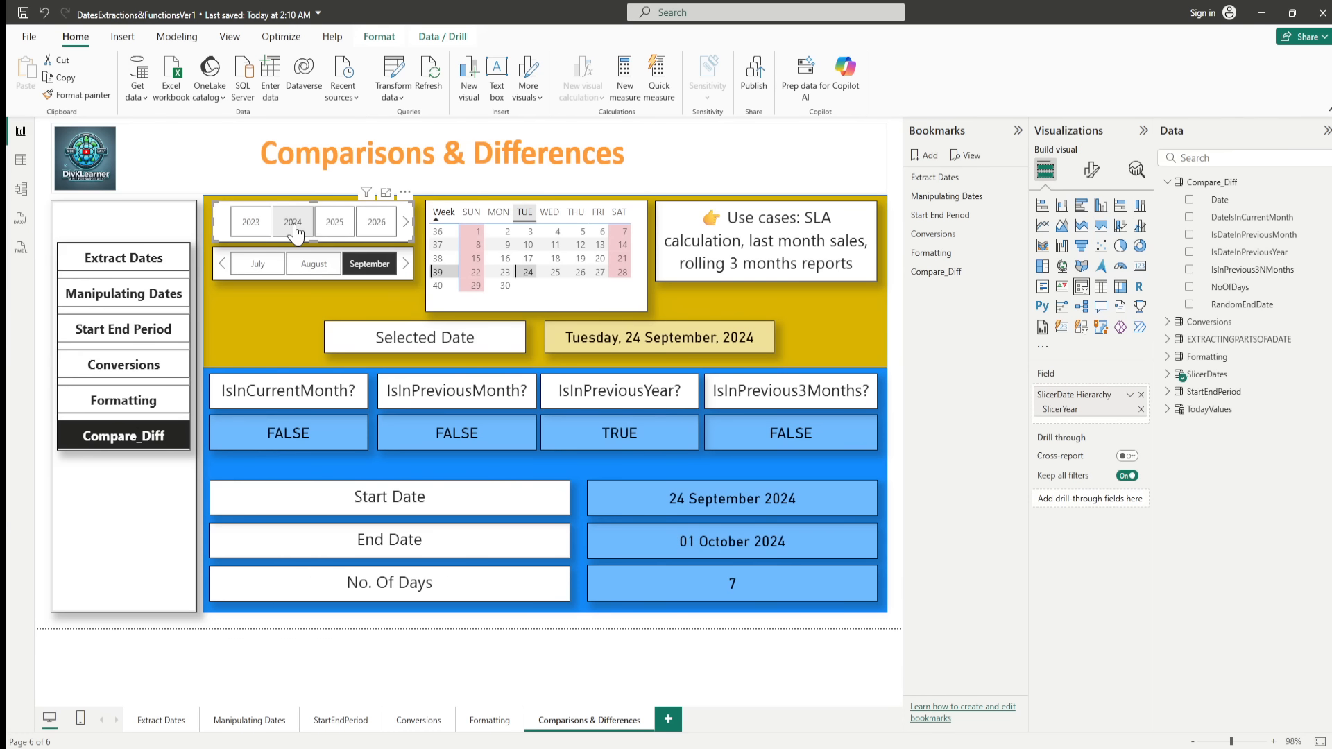
left_click(404, 264)
left_click(405, 264)
left_click(405, 264)
left_click(369, 264)
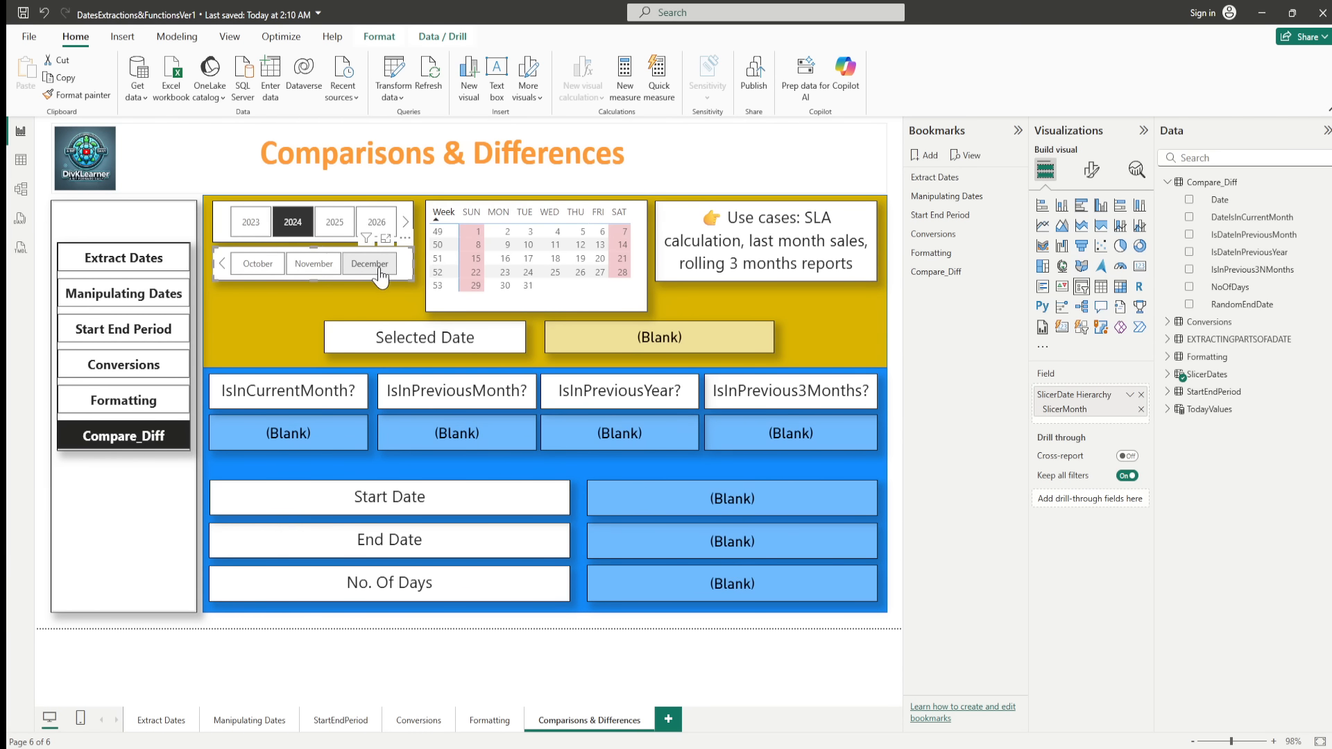
left_click(530, 287)
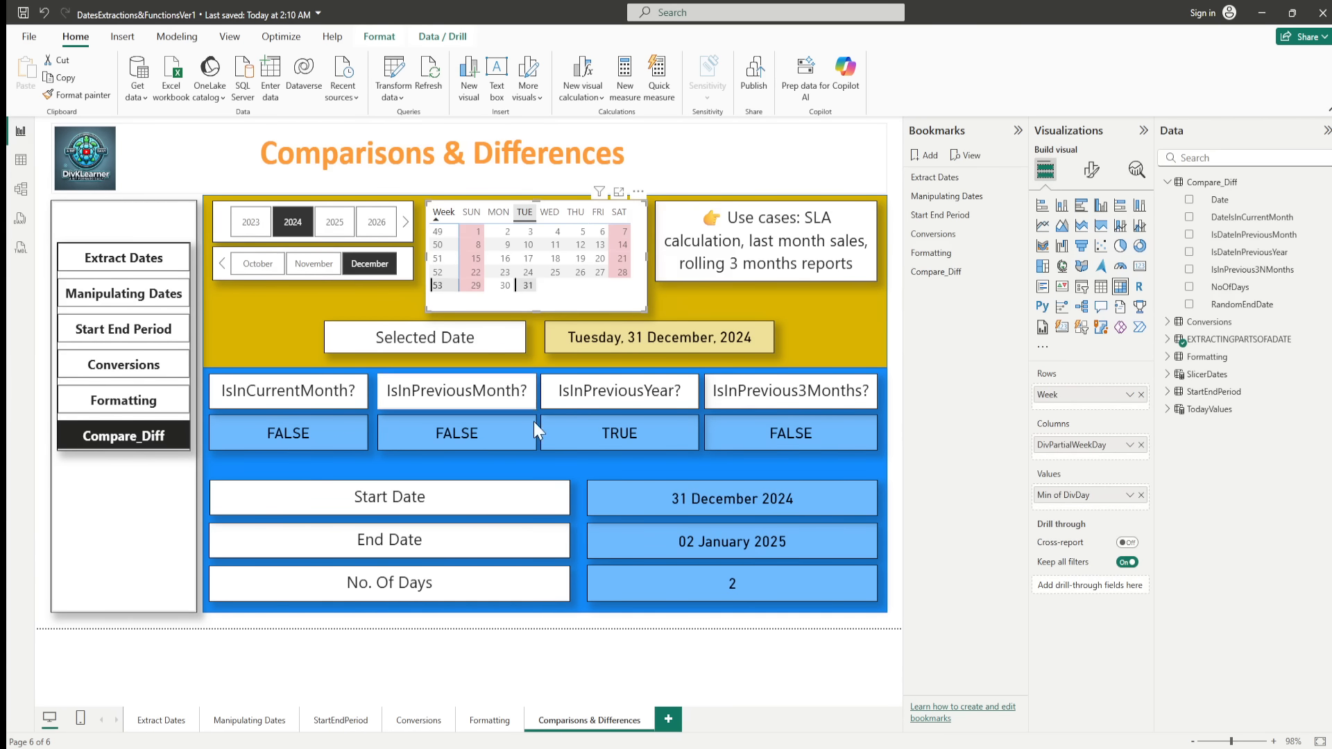